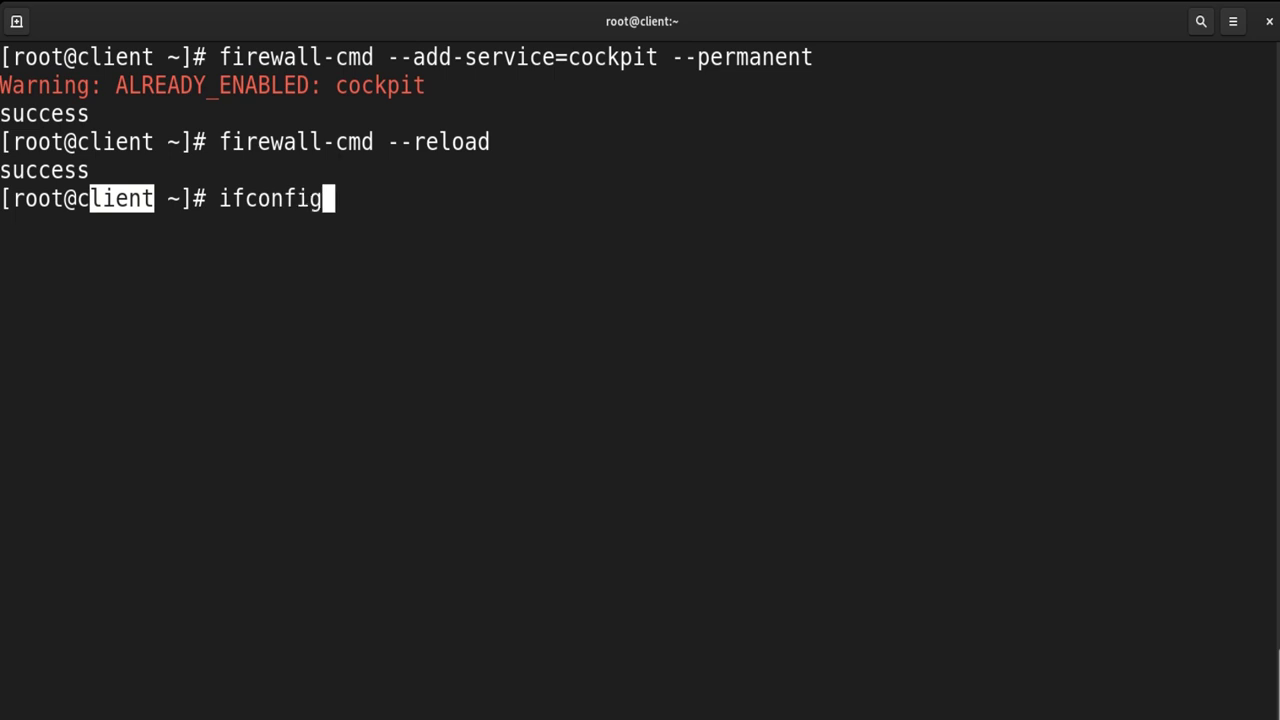
Select the host IP address 172.22.26.60 in the ifconfig output
double_click(216, 230)
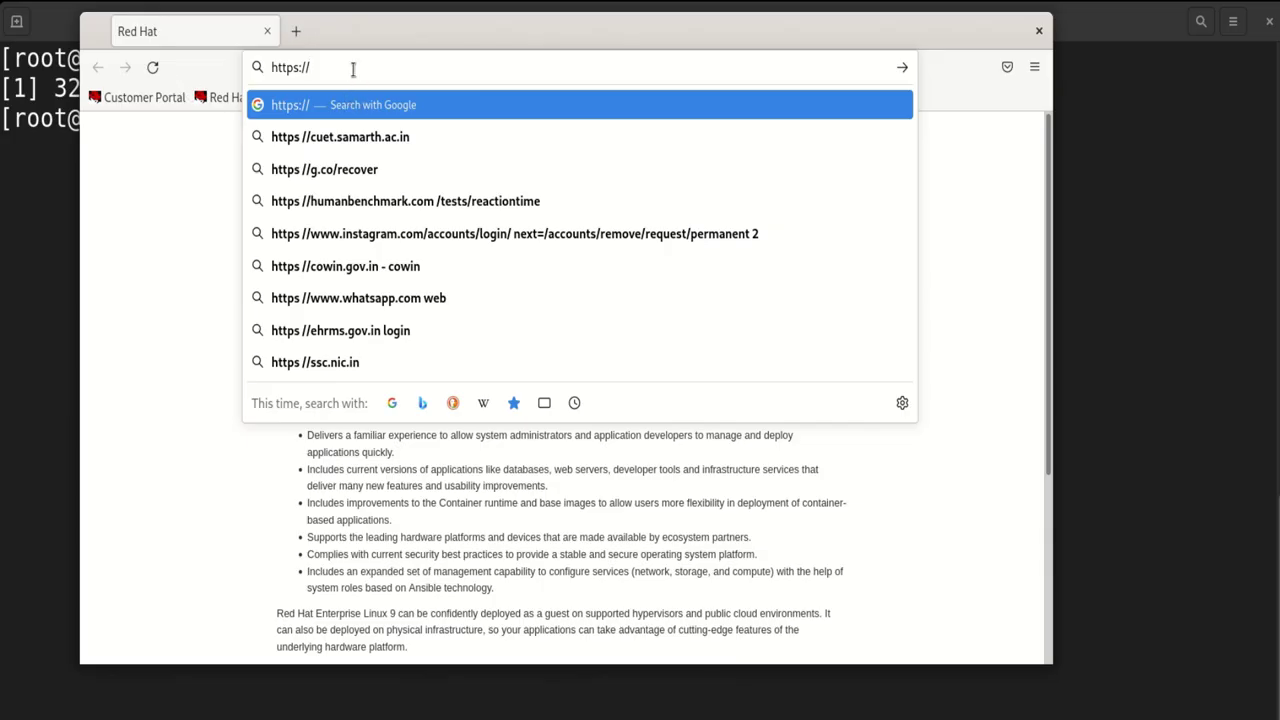
type("172.22.26.60")
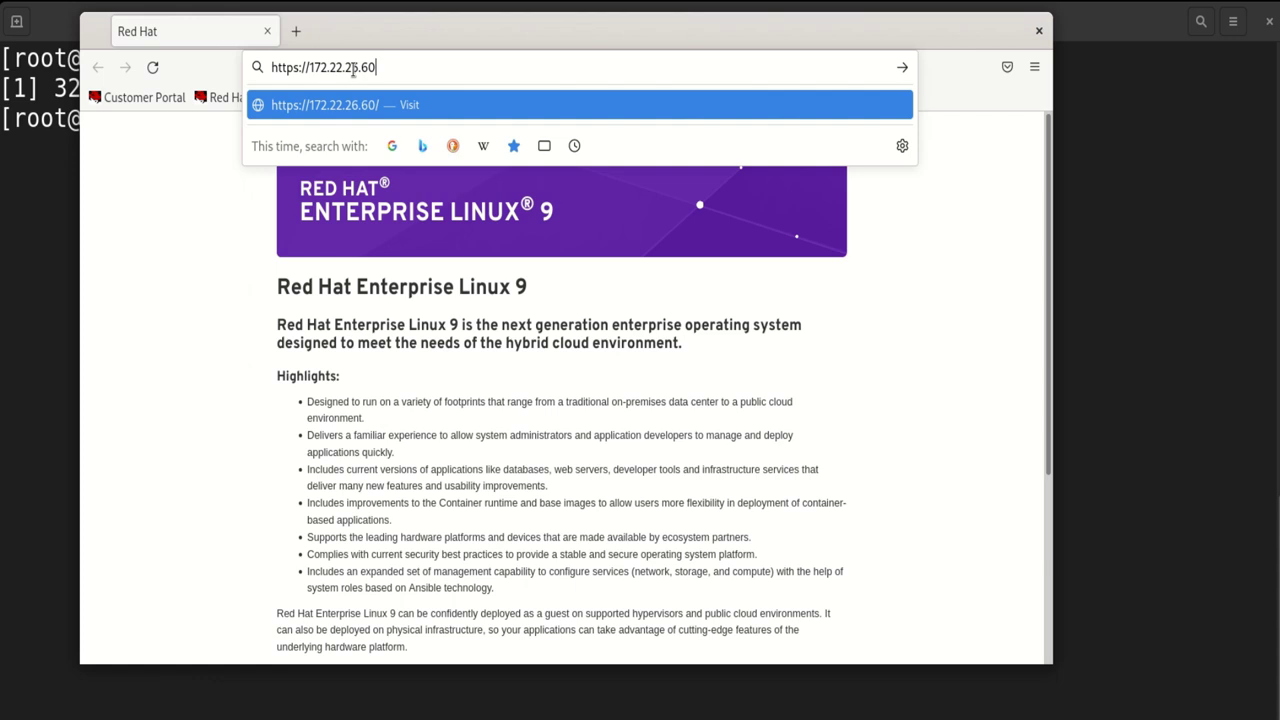
type(":9090")
key("Return")
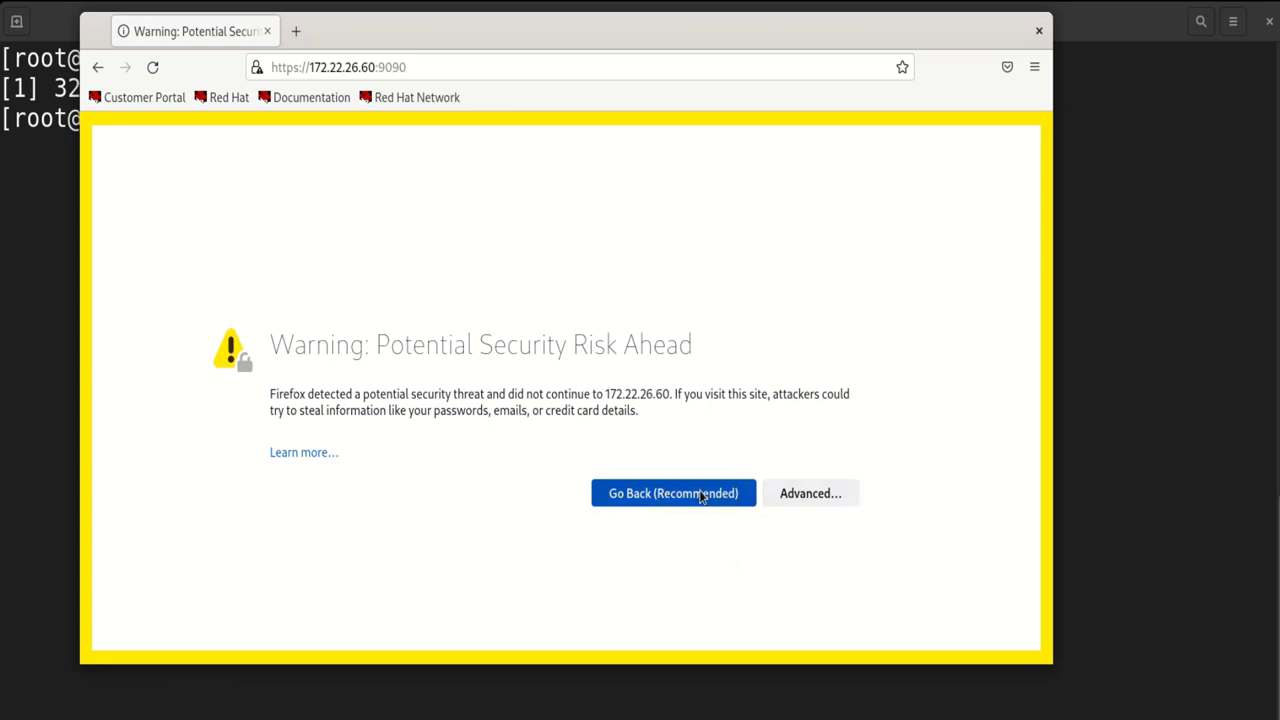
Accept the self-signed certificate risk under Advanced to continue to the login page
left_click(820, 497)
scroll(415, 537, "down", 3)
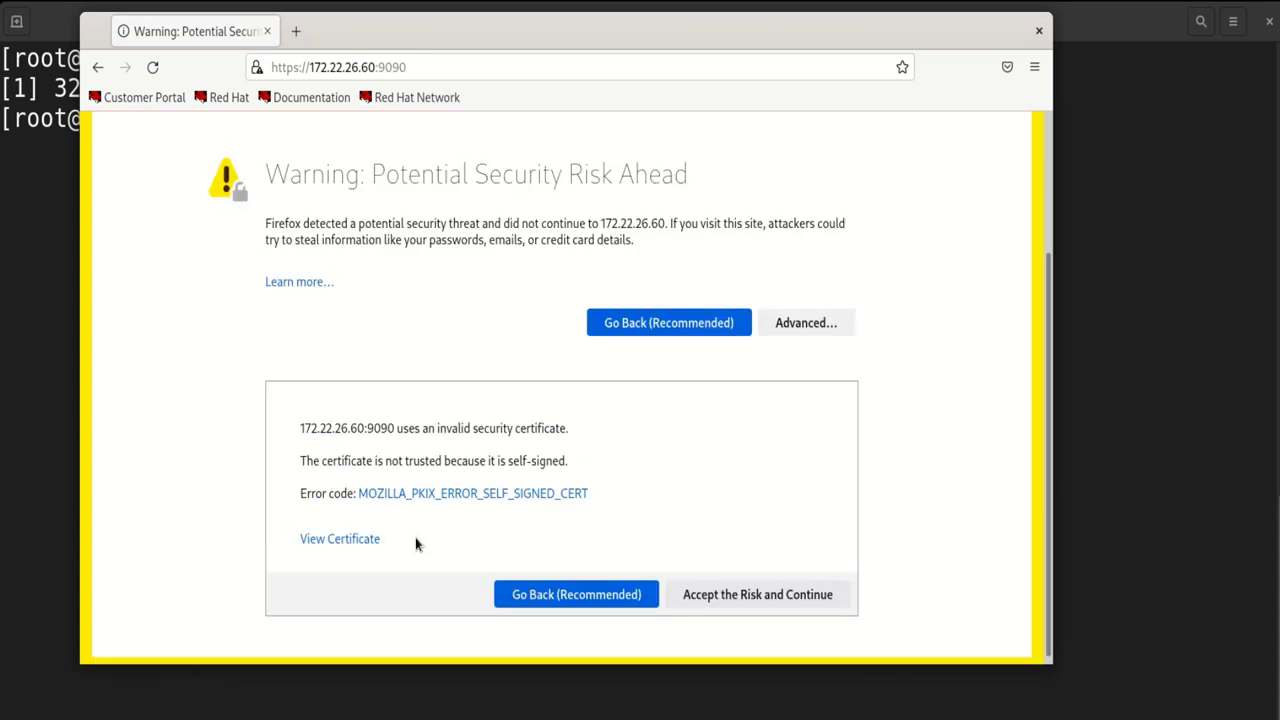
left_click(726, 590)
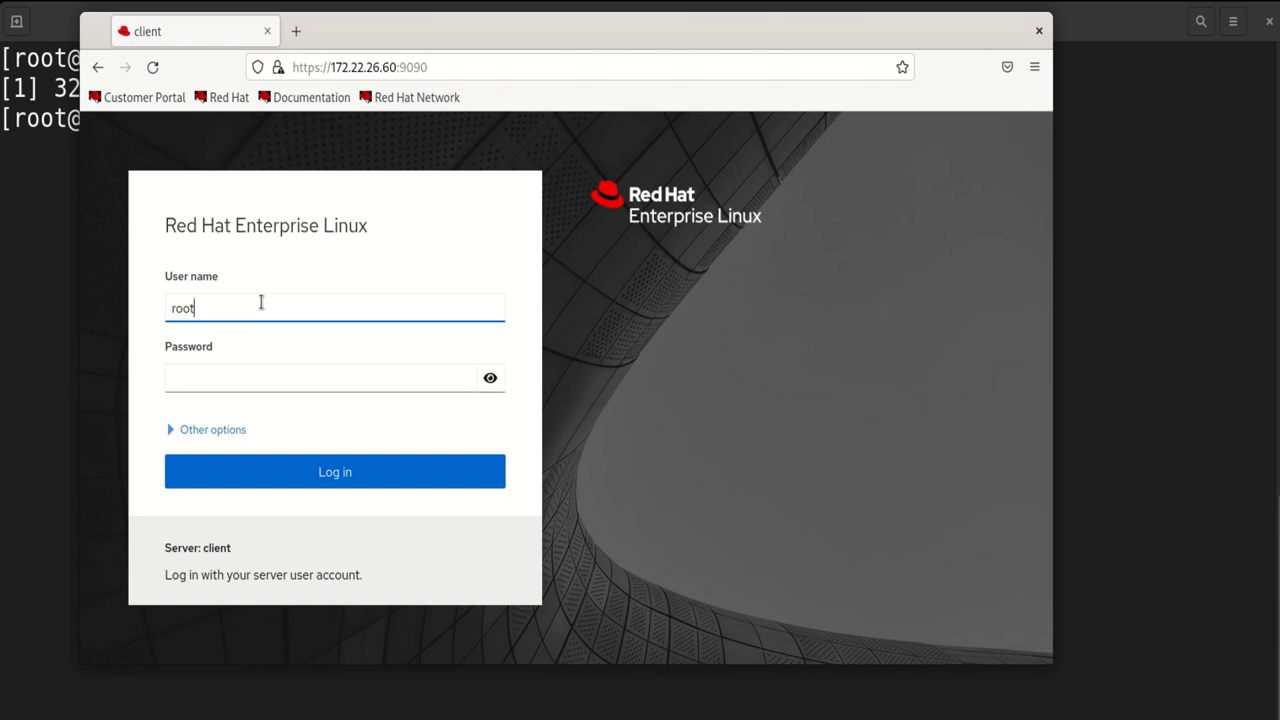
Log in as root with the root password, retrying after the first attempt fails
key("Return")
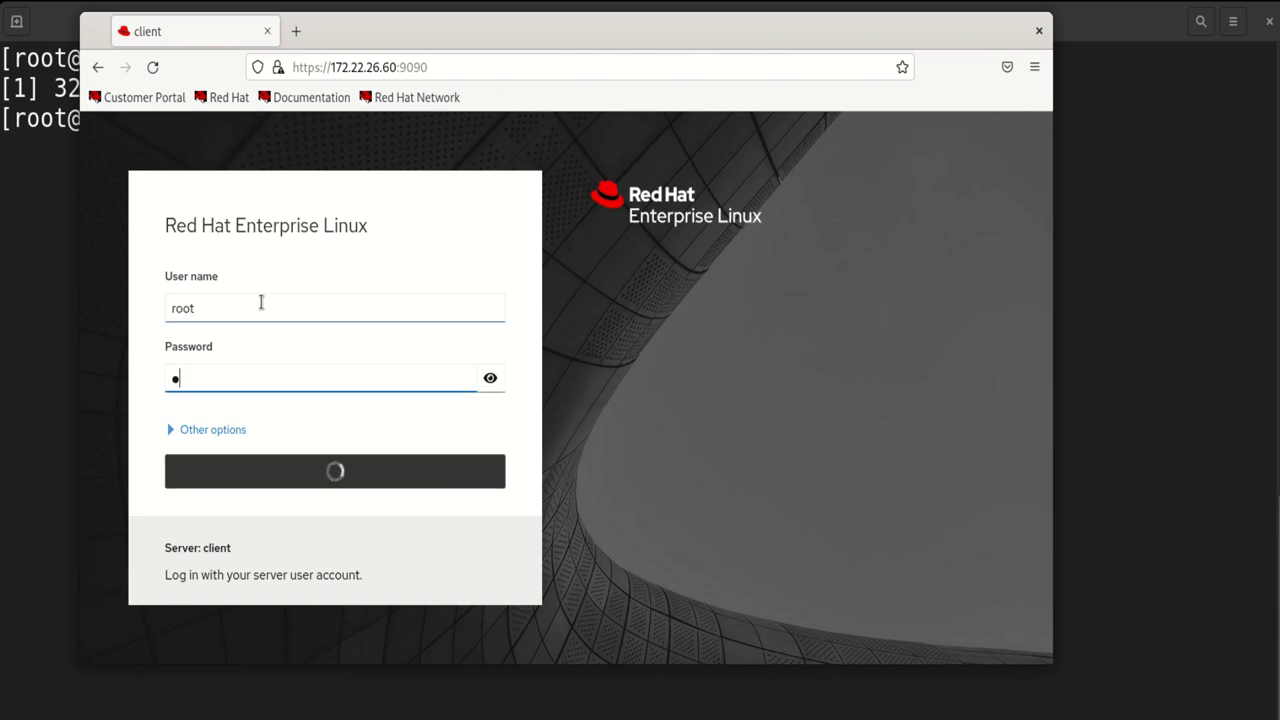
type("****")
key("Return")
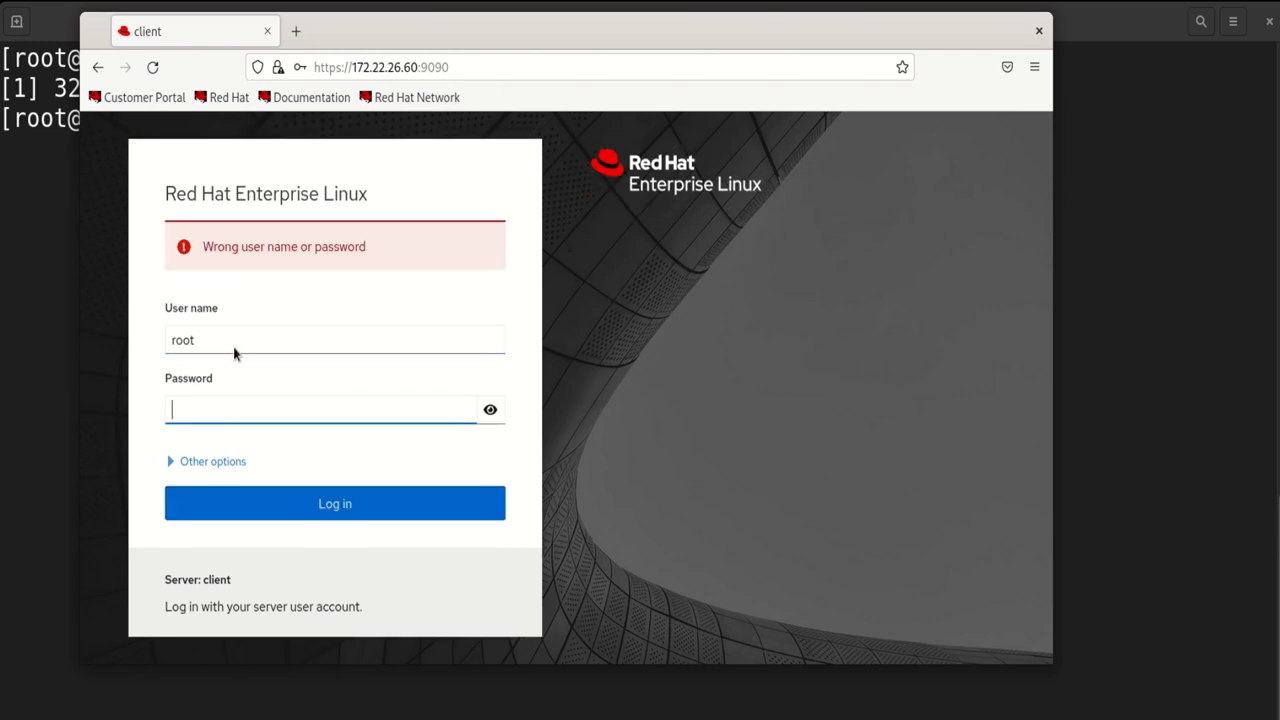
type("redhat")
key("Return")
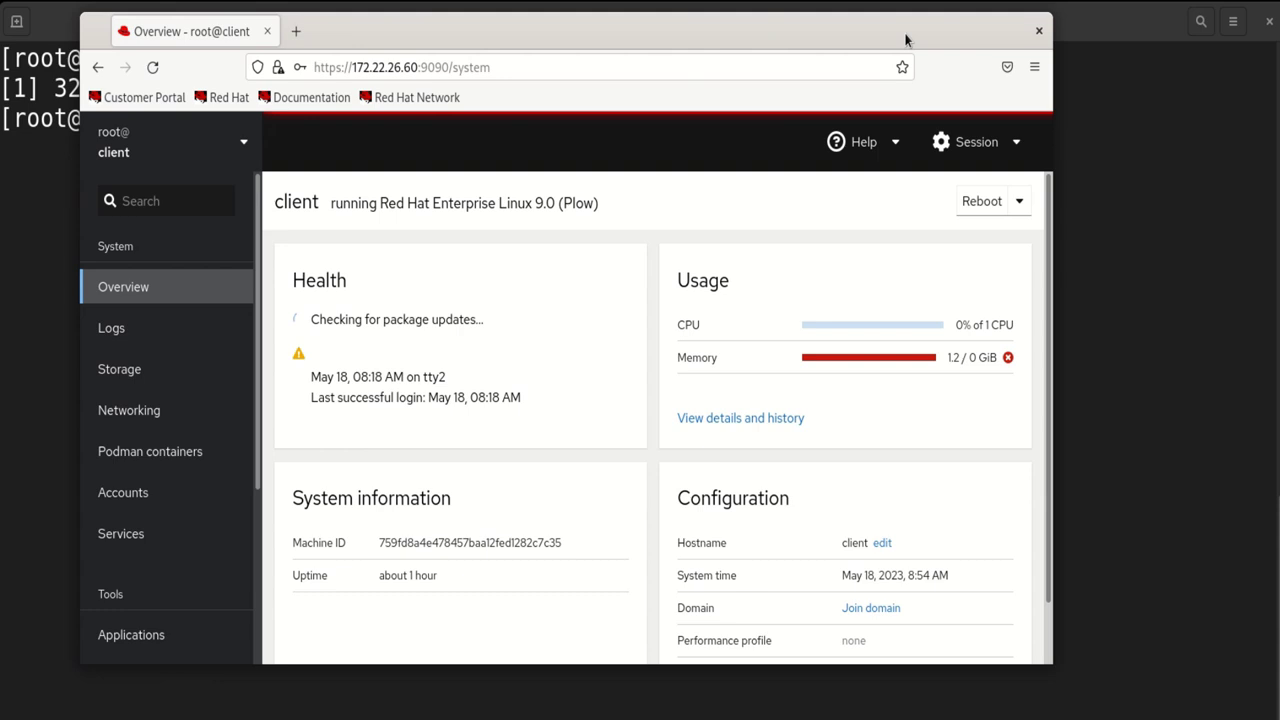
Maximize the console and highlight the Model, Machine ID and uptime values
key("ctrl+q")
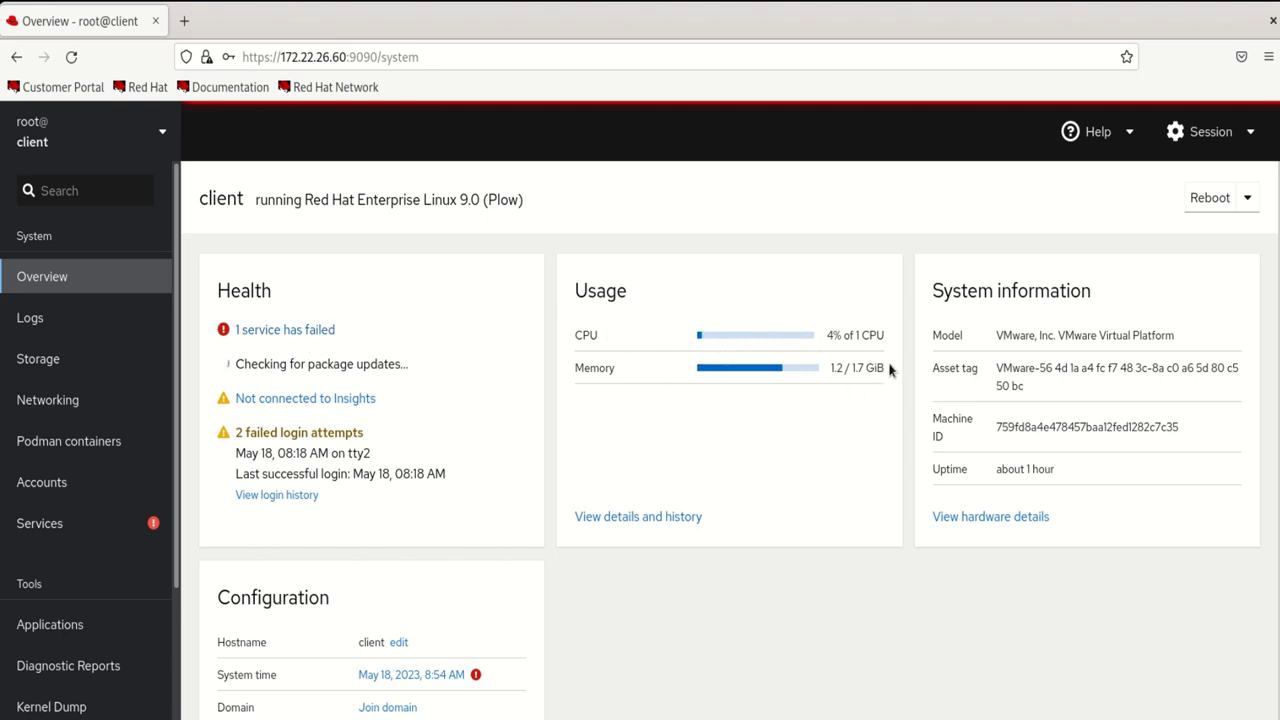
left_click_drag(999, 337, 1097, 336)
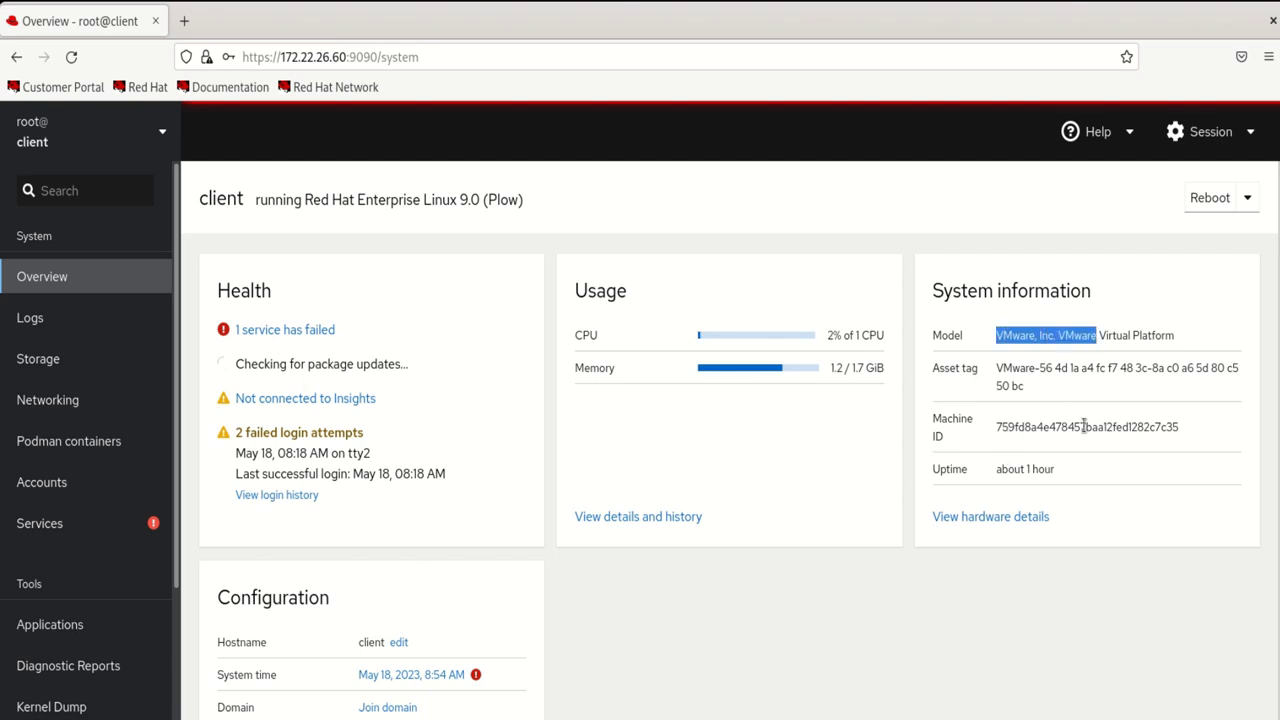
left_click_drag(1008, 428, 1108, 428)
left_click_drag(1071, 468, 966, 470)
Open the Logs page listing error-priority entries
scroll(449, 444, "down", 2)
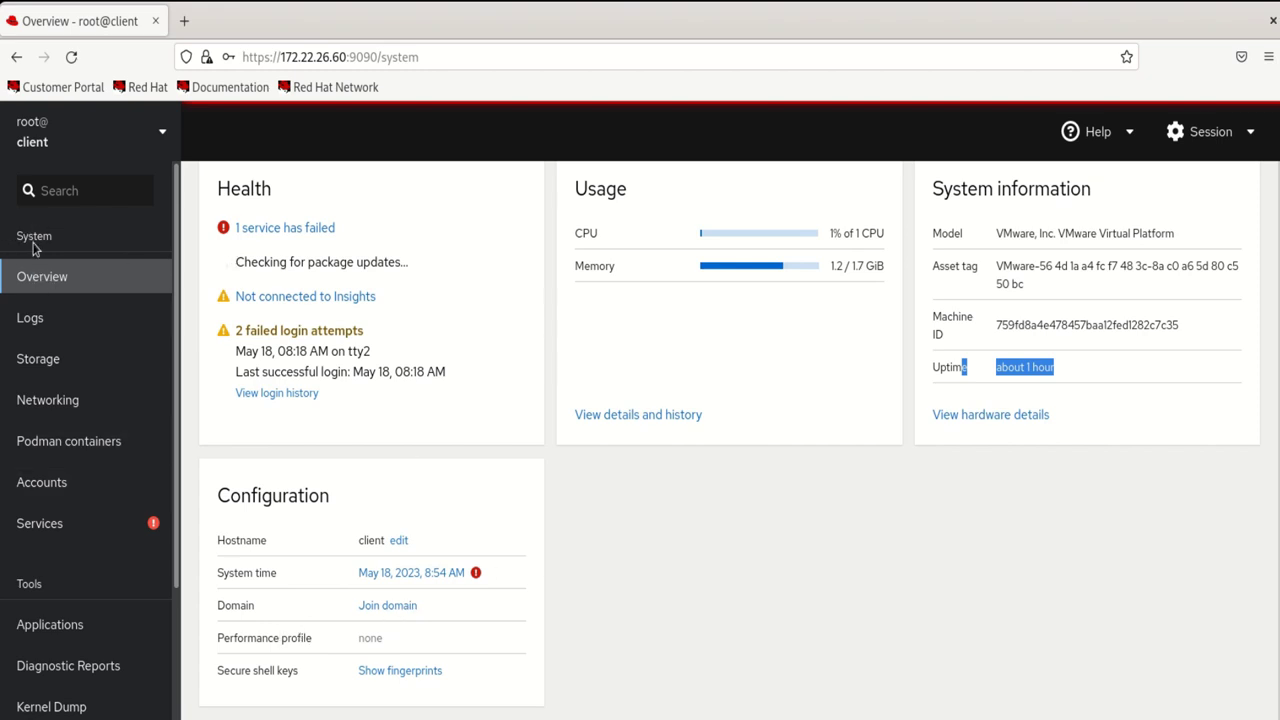
left_click(33, 240)
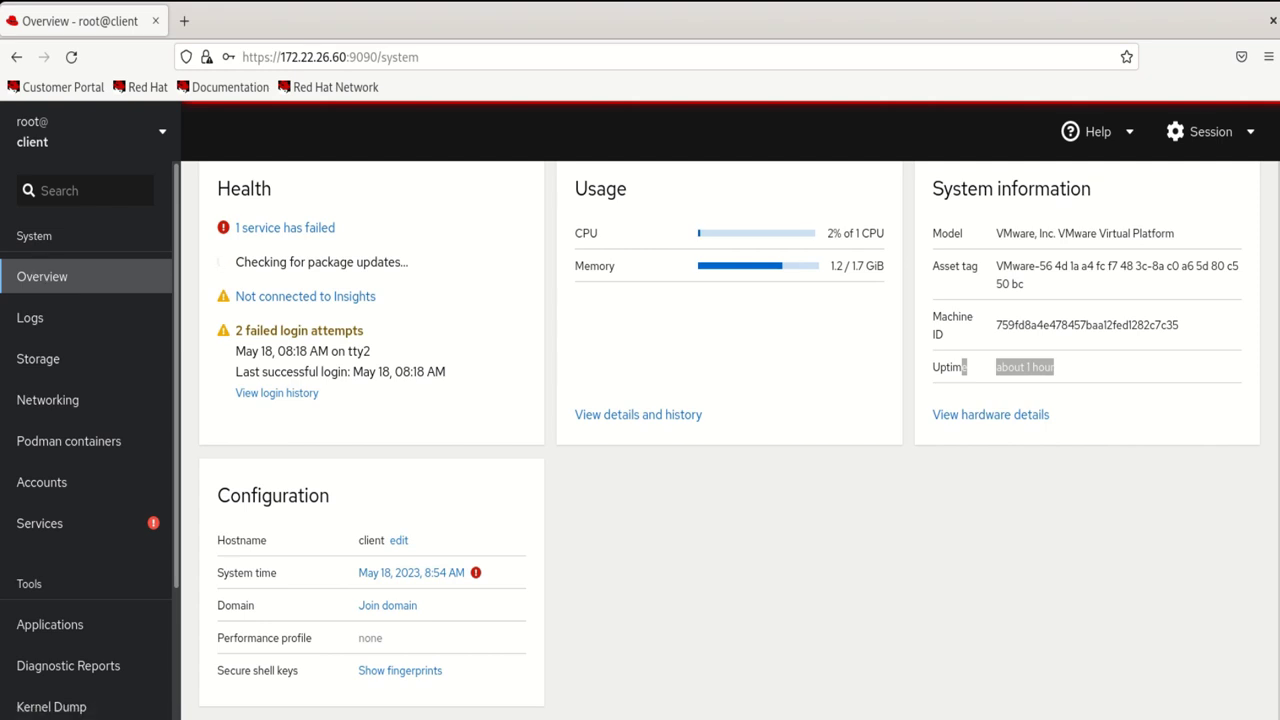
left_click(38, 319)
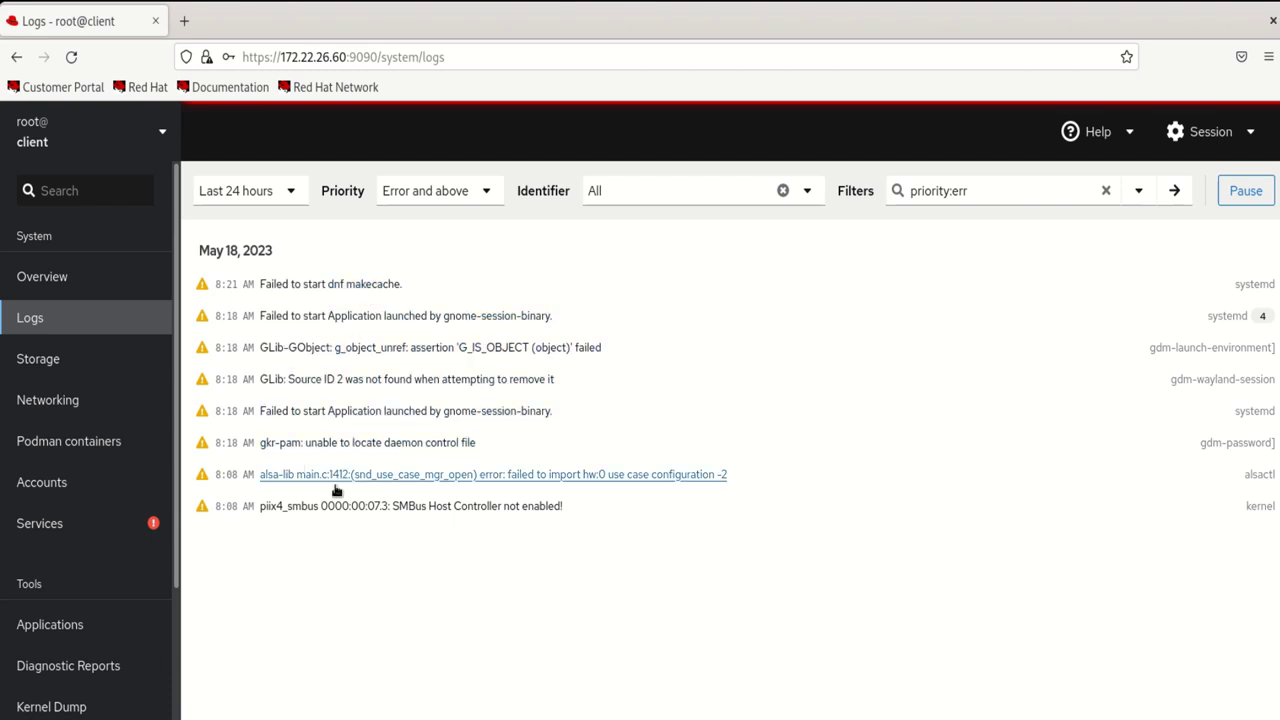
Set log priority to Info and above, view time ranges, and open an ERROR entry
left_click(486, 195)
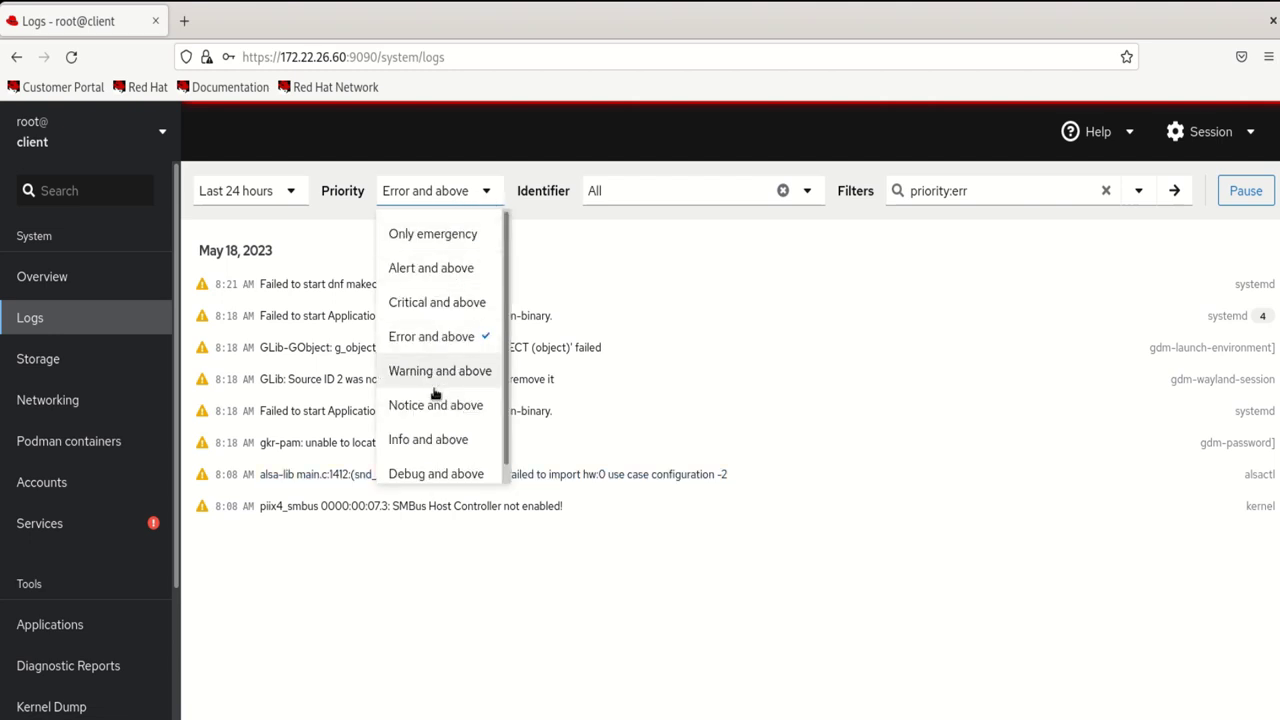
left_click(407, 443)
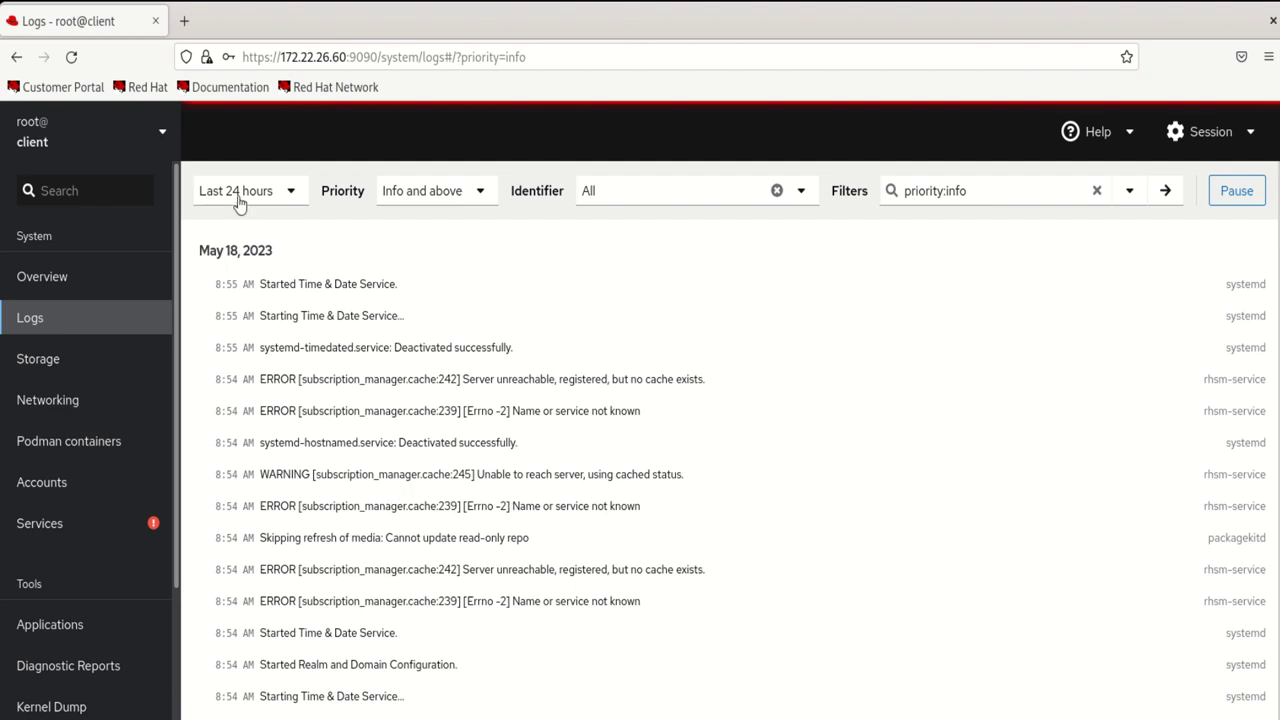
left_click(291, 196)
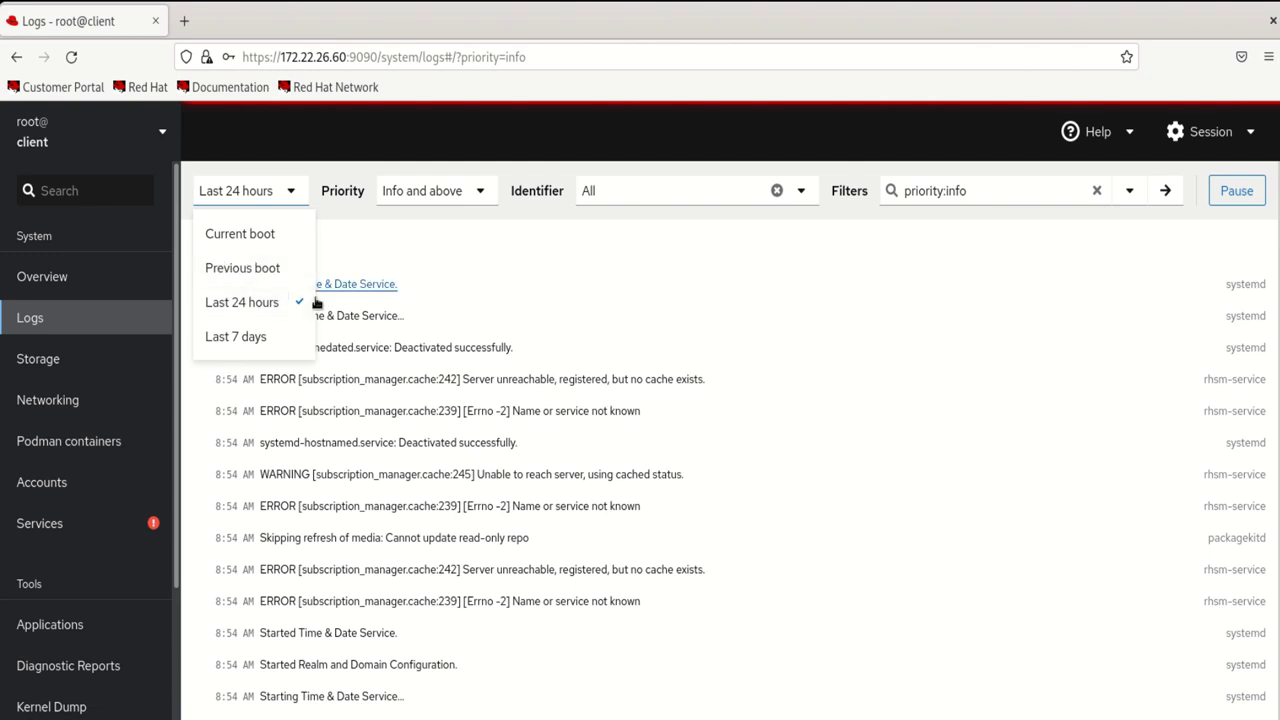
left_click(677, 383)
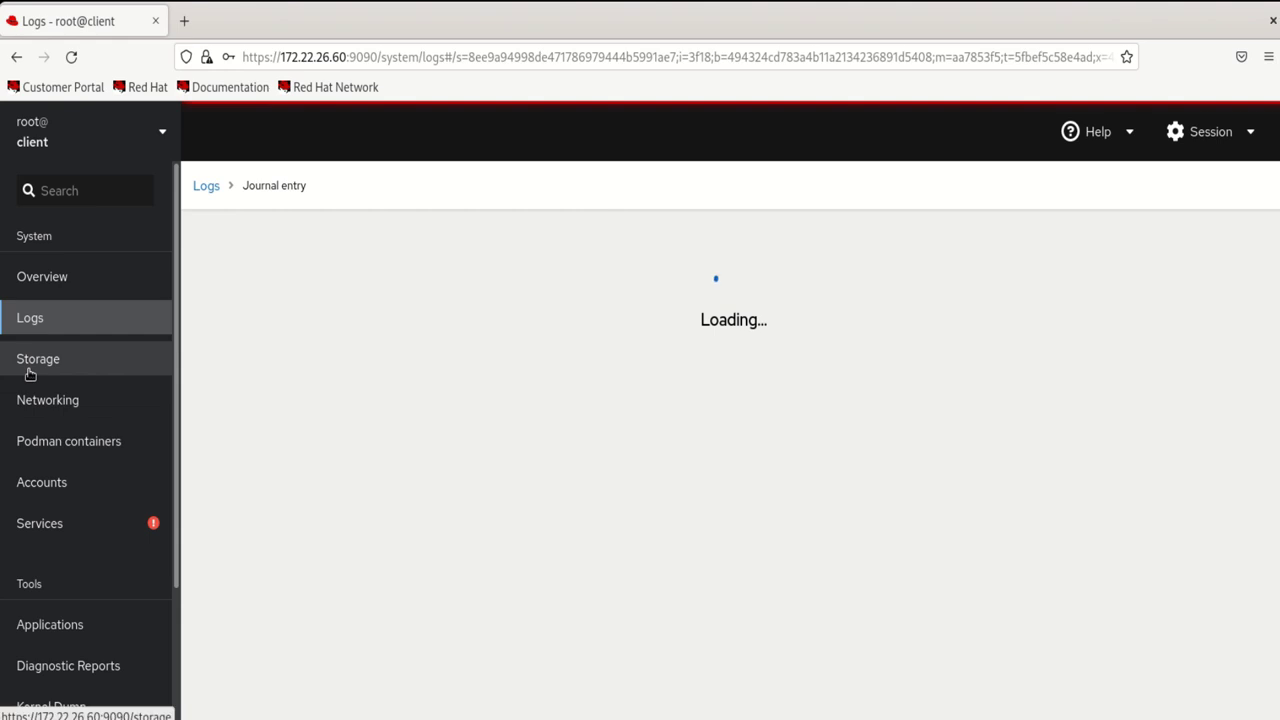
Go to the Storage page from the sidebar
left_click(32, 372)
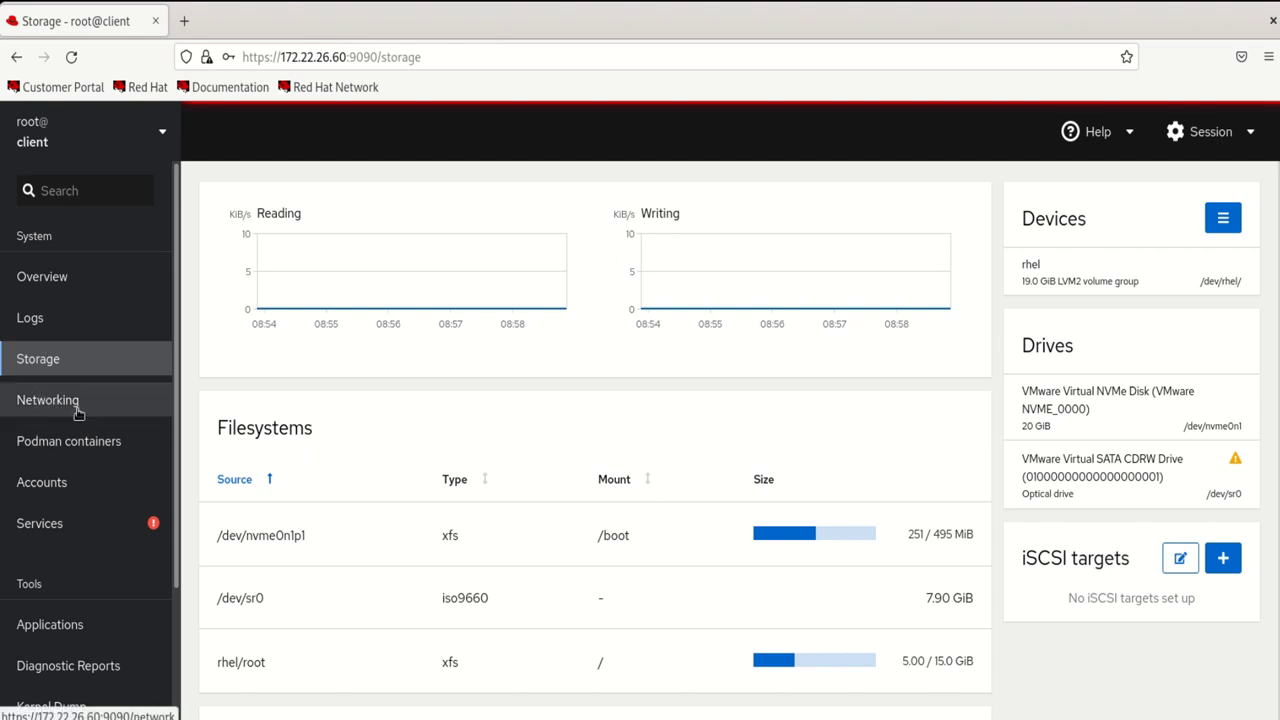
On Networking, switch the firewall off and back on, then scroll to the network logs
left_click(45, 400)
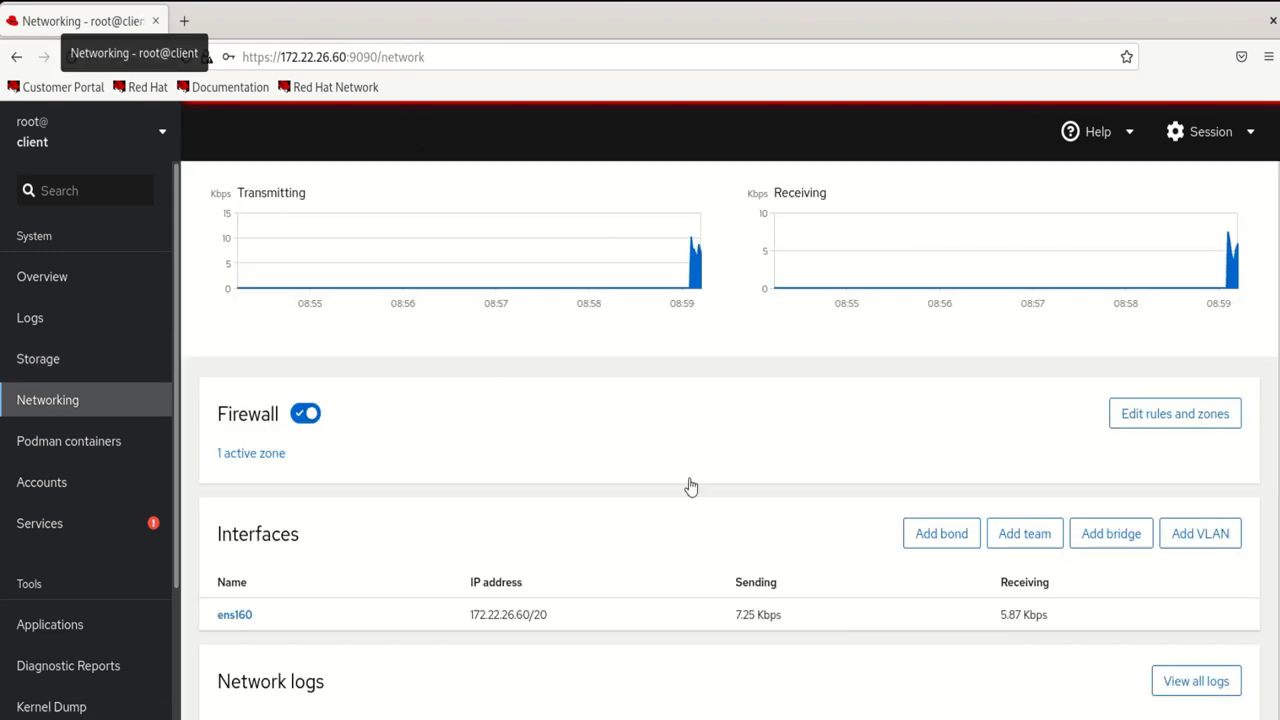
left_click(313, 421)
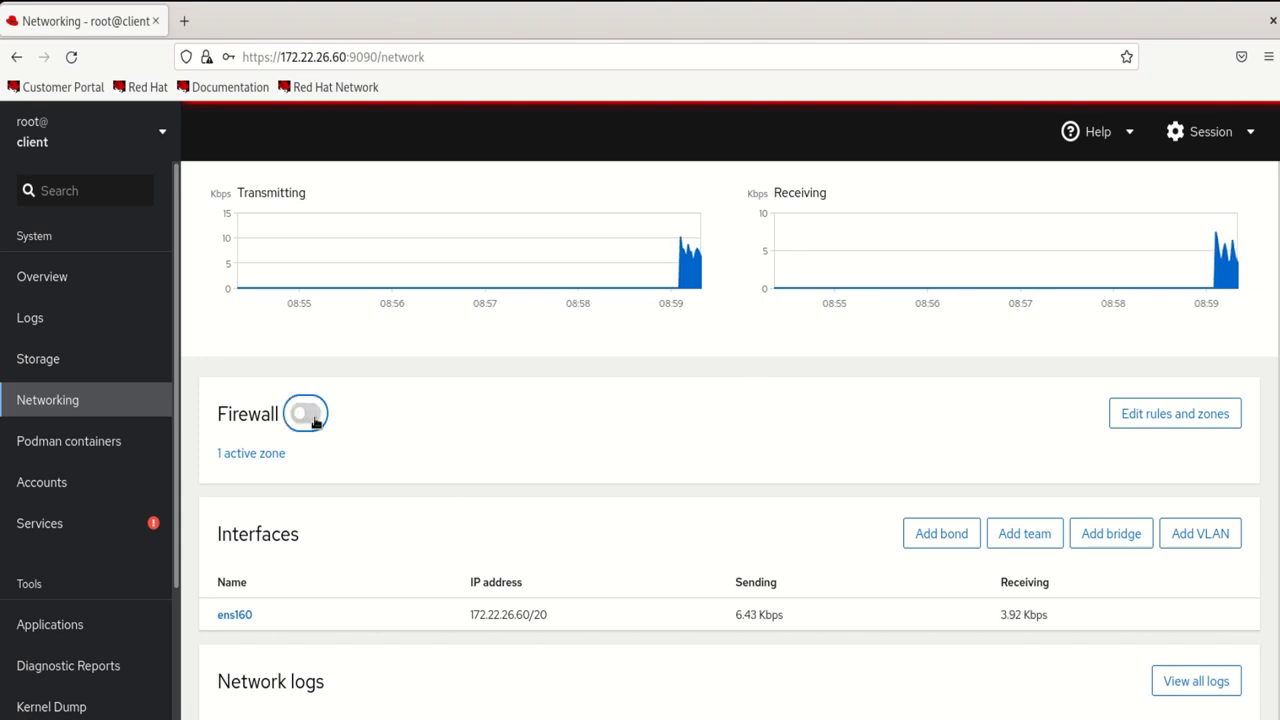
left_click(302, 422)
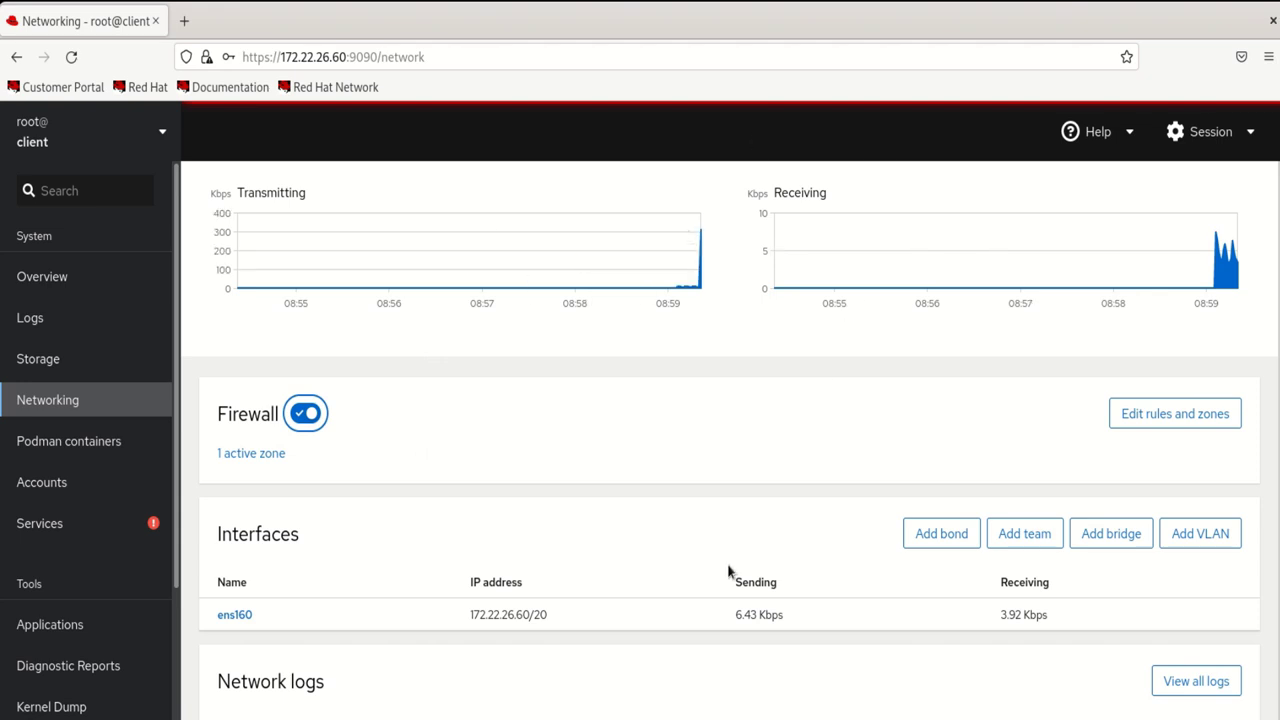
scroll(728, 570, "down", 2)
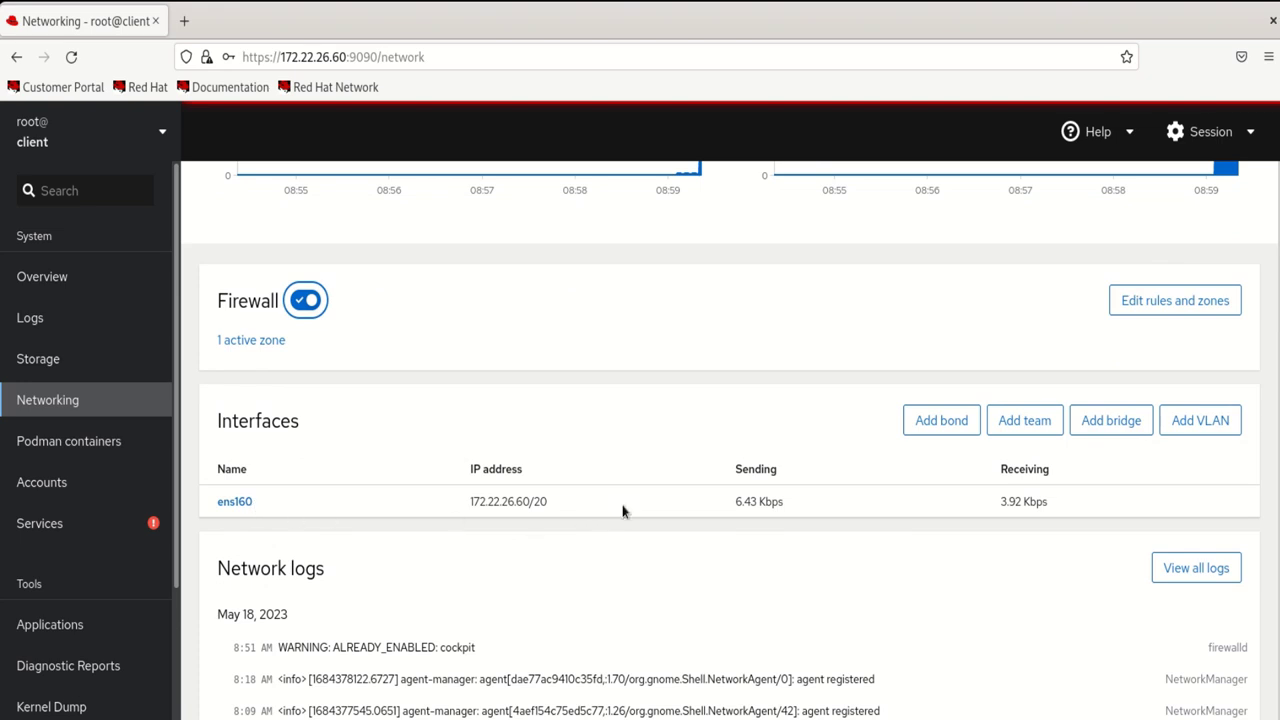
scroll(540, 620, "down", 4)
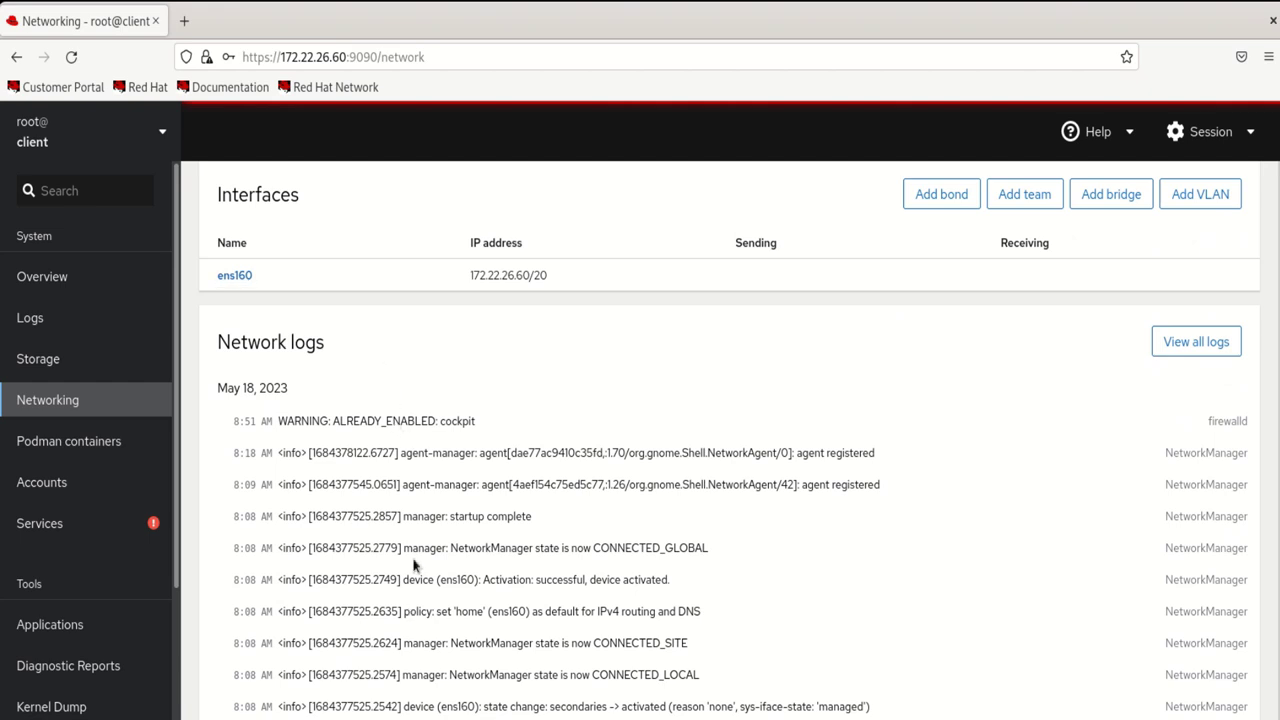
scroll(570, 478, "down", 1)
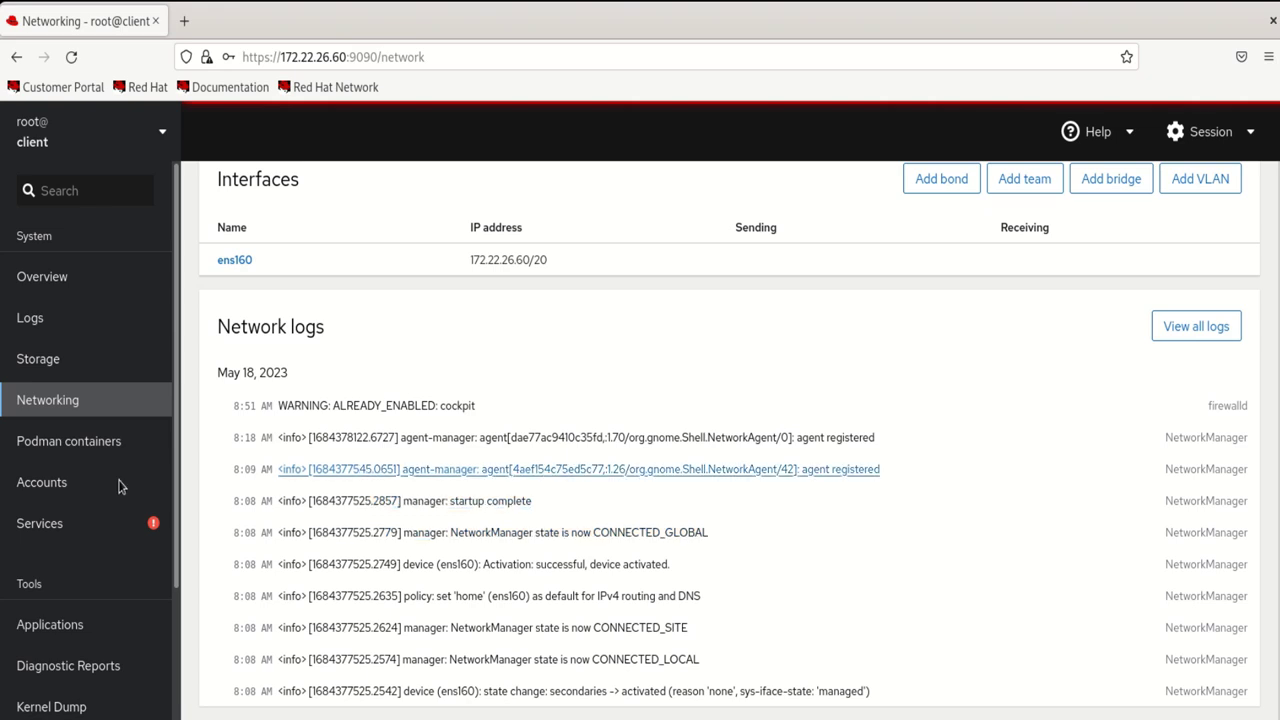
Visit Podman containers, then open Accounts listing the five local users
left_click(64, 450)
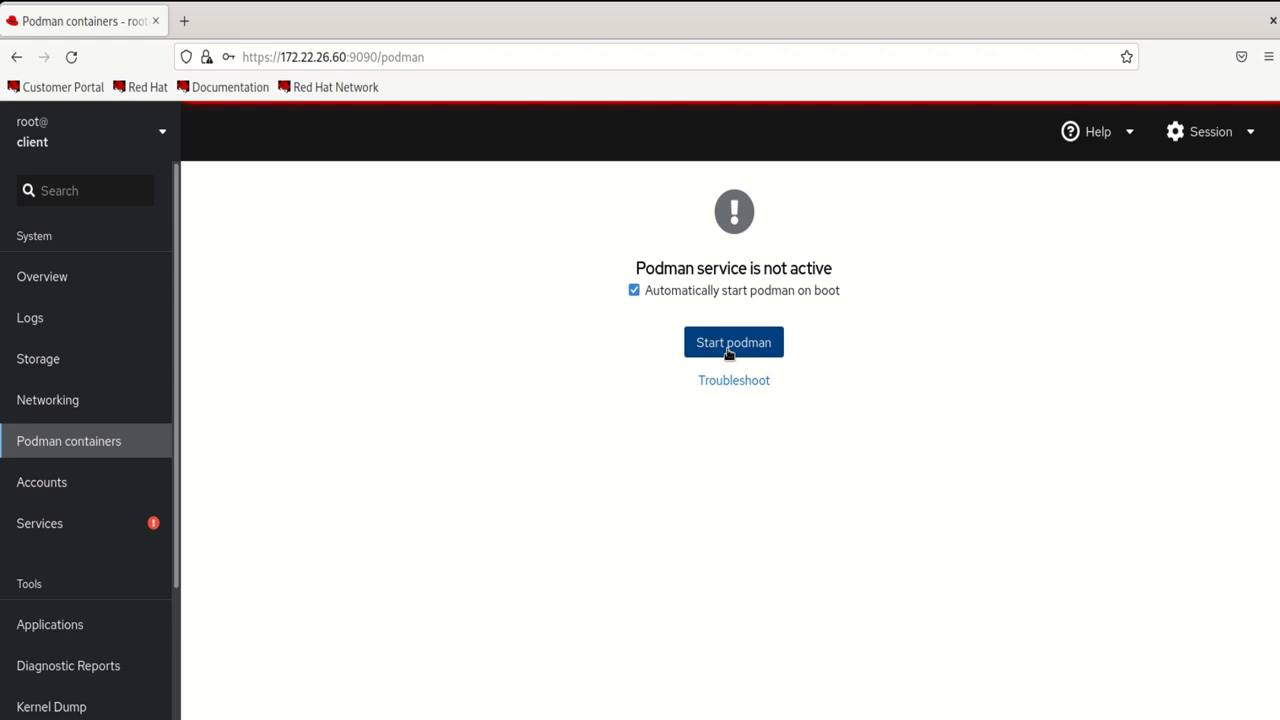
left_click(30, 488)
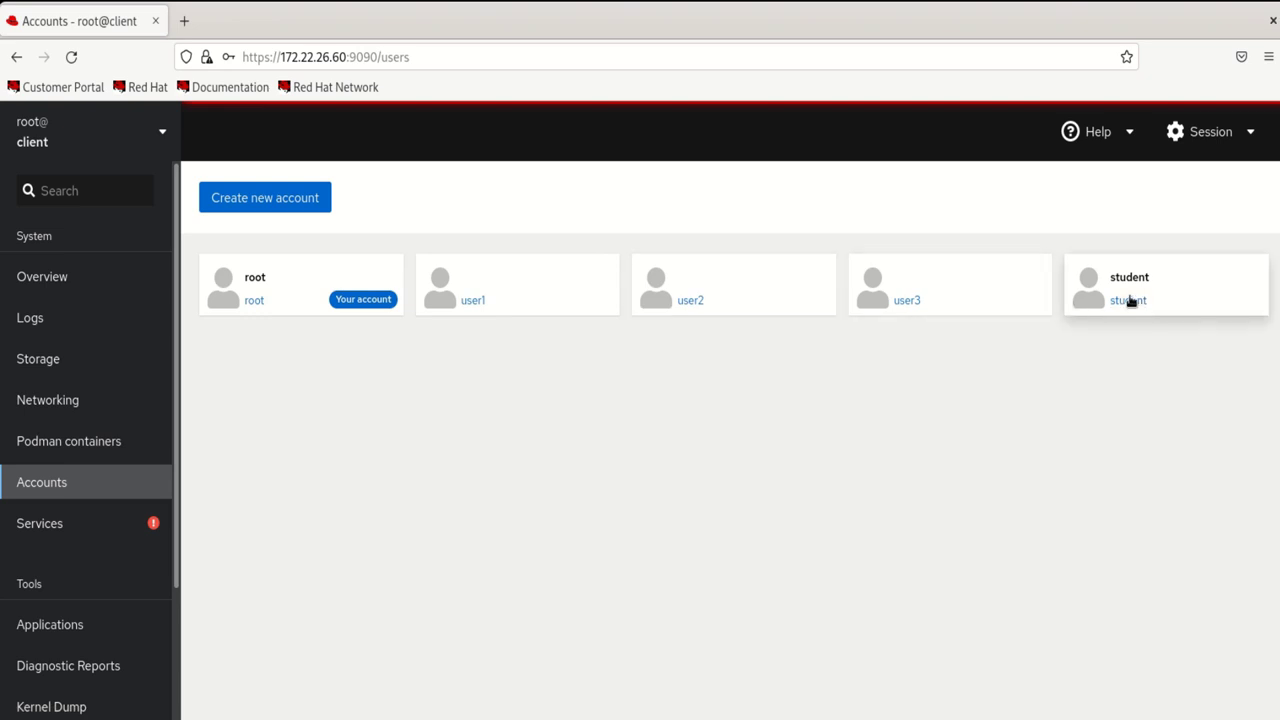
Start a new account with full name hello and submit a first password, which is rejected
left_click(274, 203)
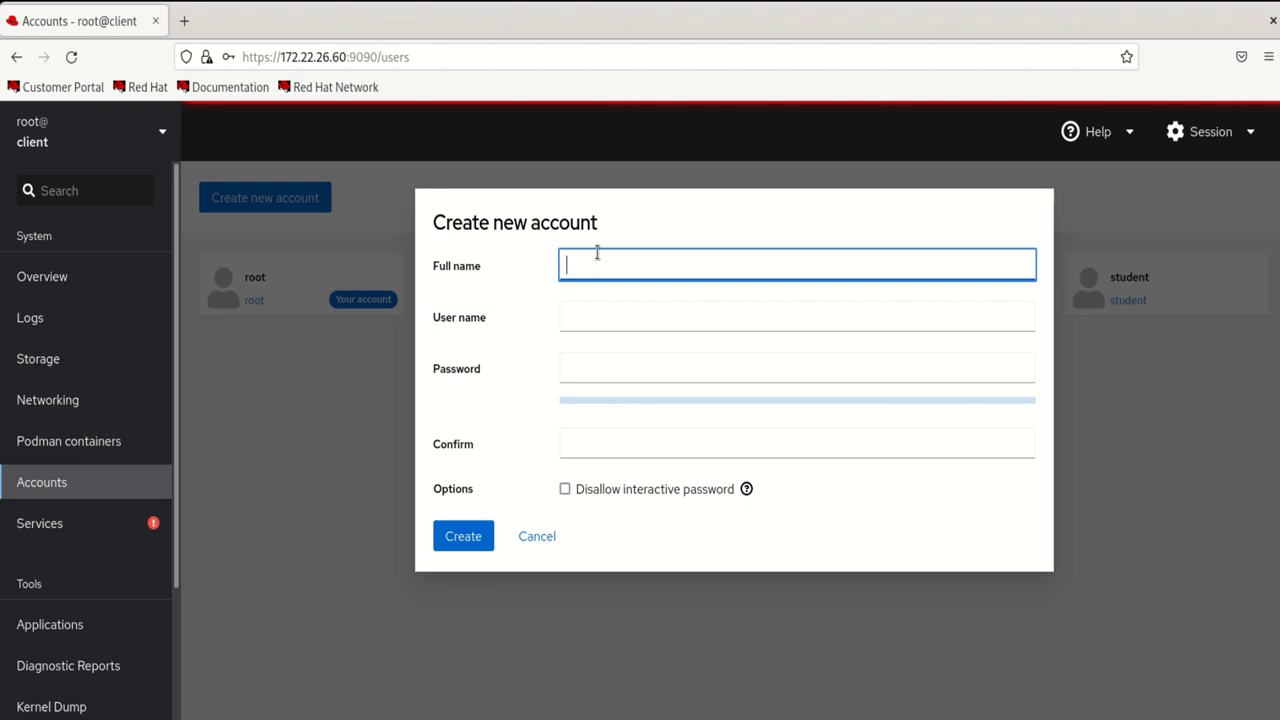
type("hello")
left_click(622, 366)
type("redhat")
key("Tab")
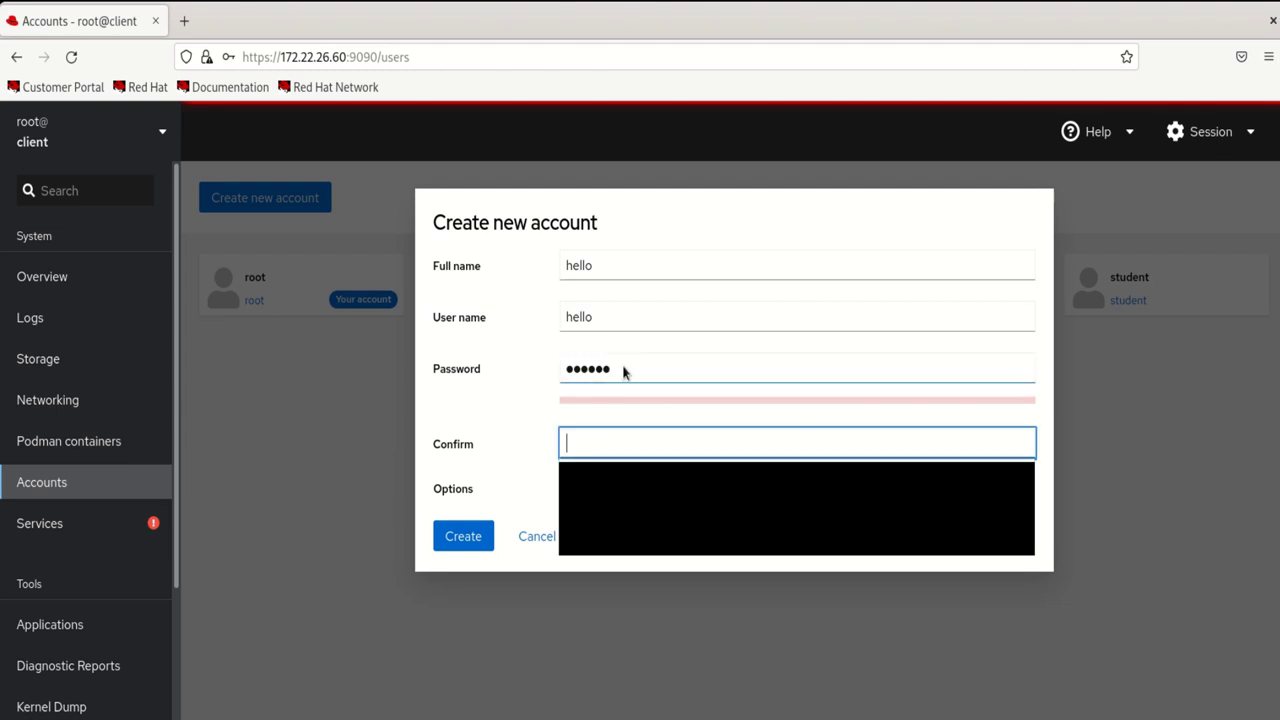
type("redhat")
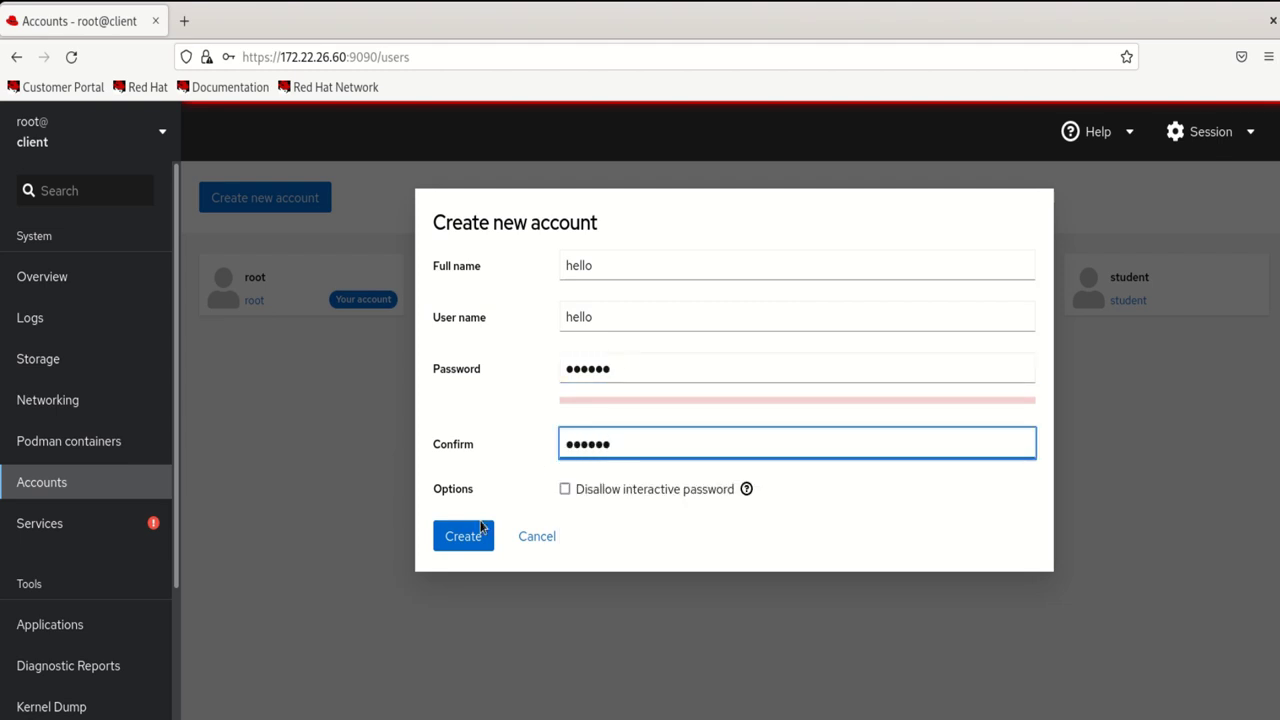
left_click(462, 536)
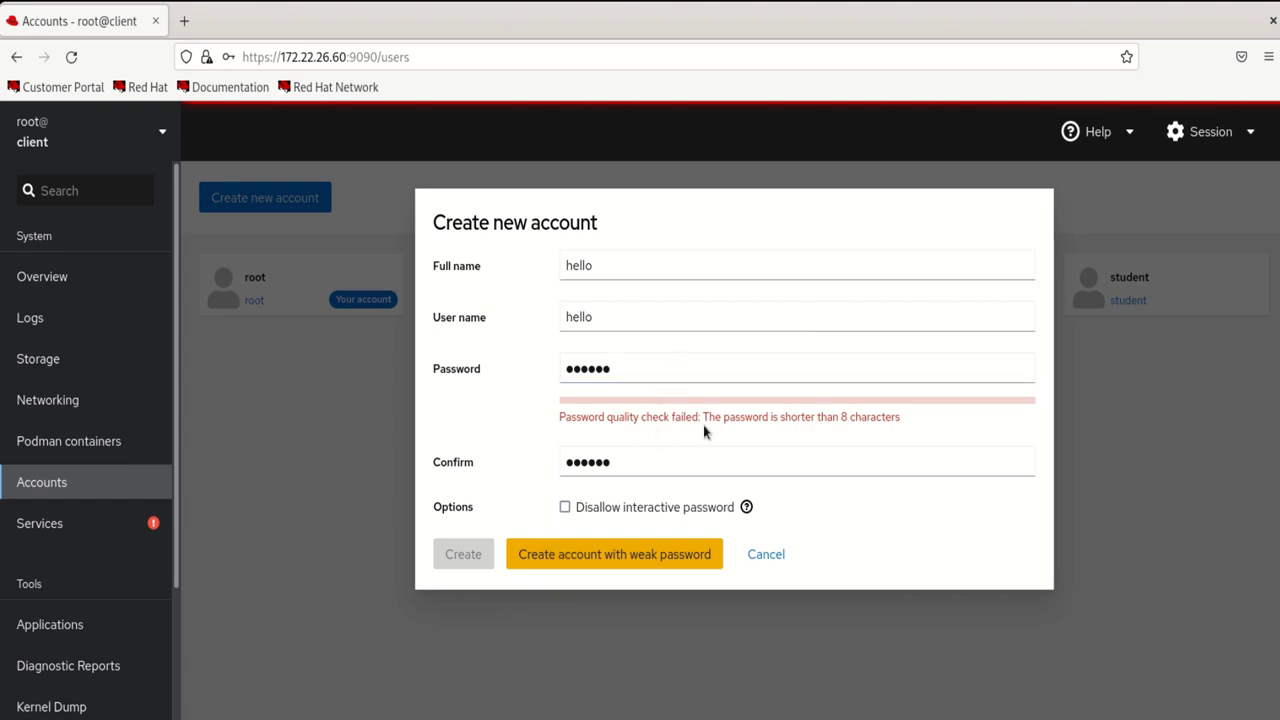
Lengthen the password in both fields and retry, which fails the dictionary check
left_click(647, 373)
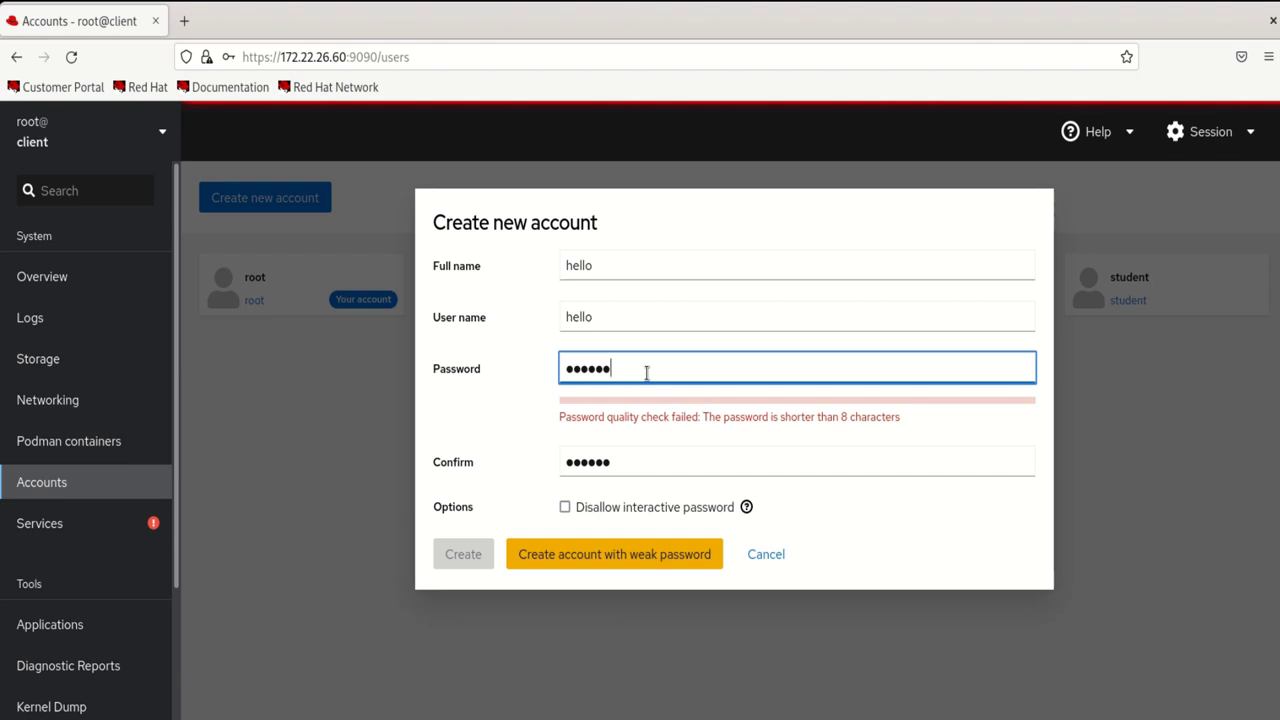
type("1234")
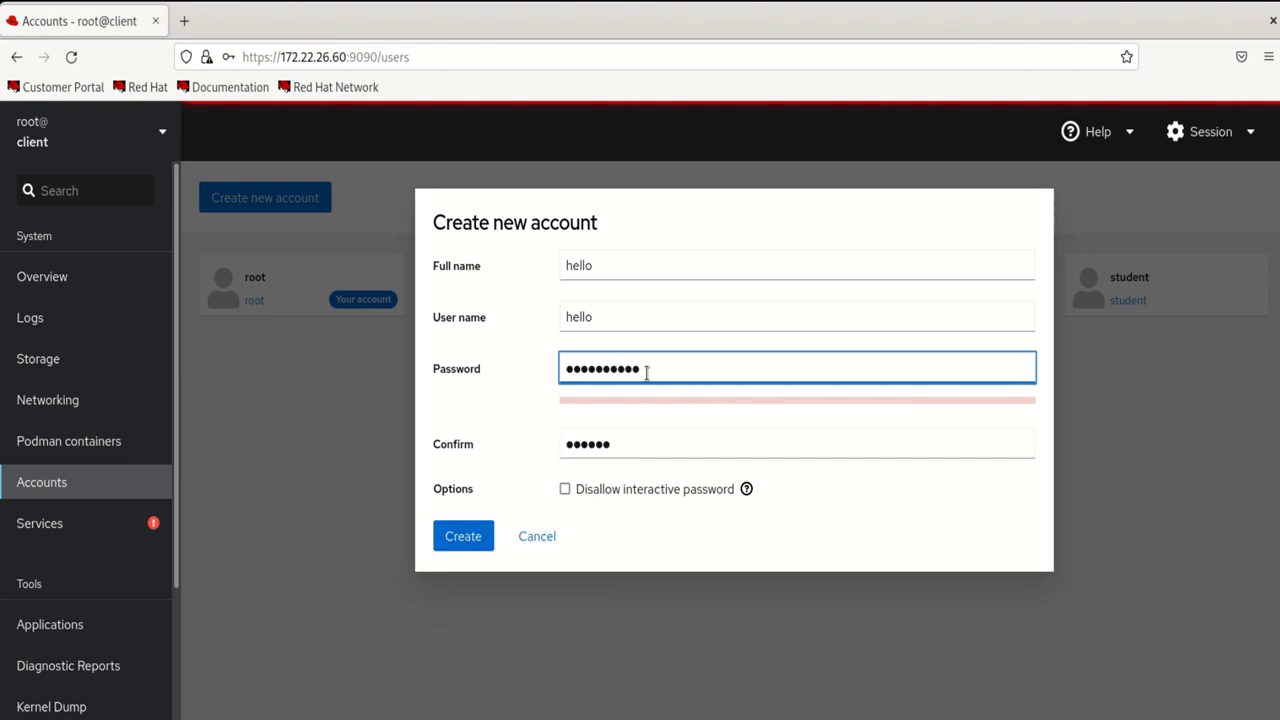
left_click(662, 447)
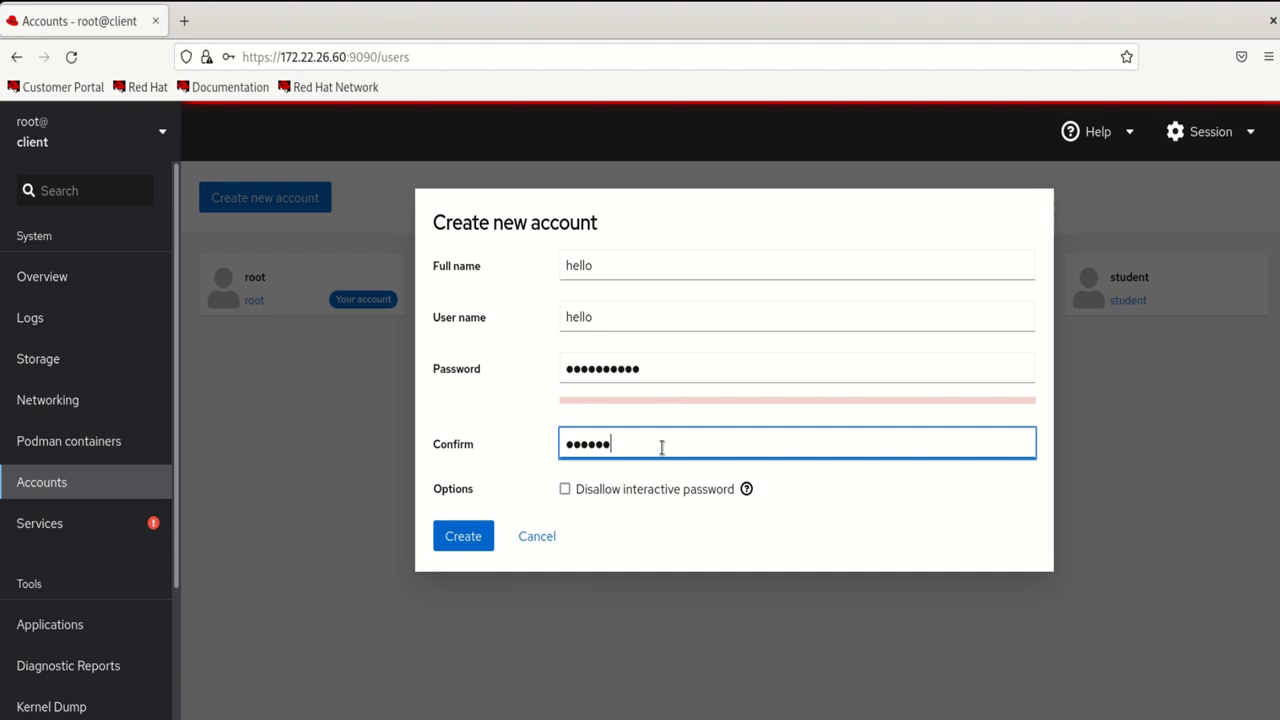
type("1234")
left_click(463, 547)
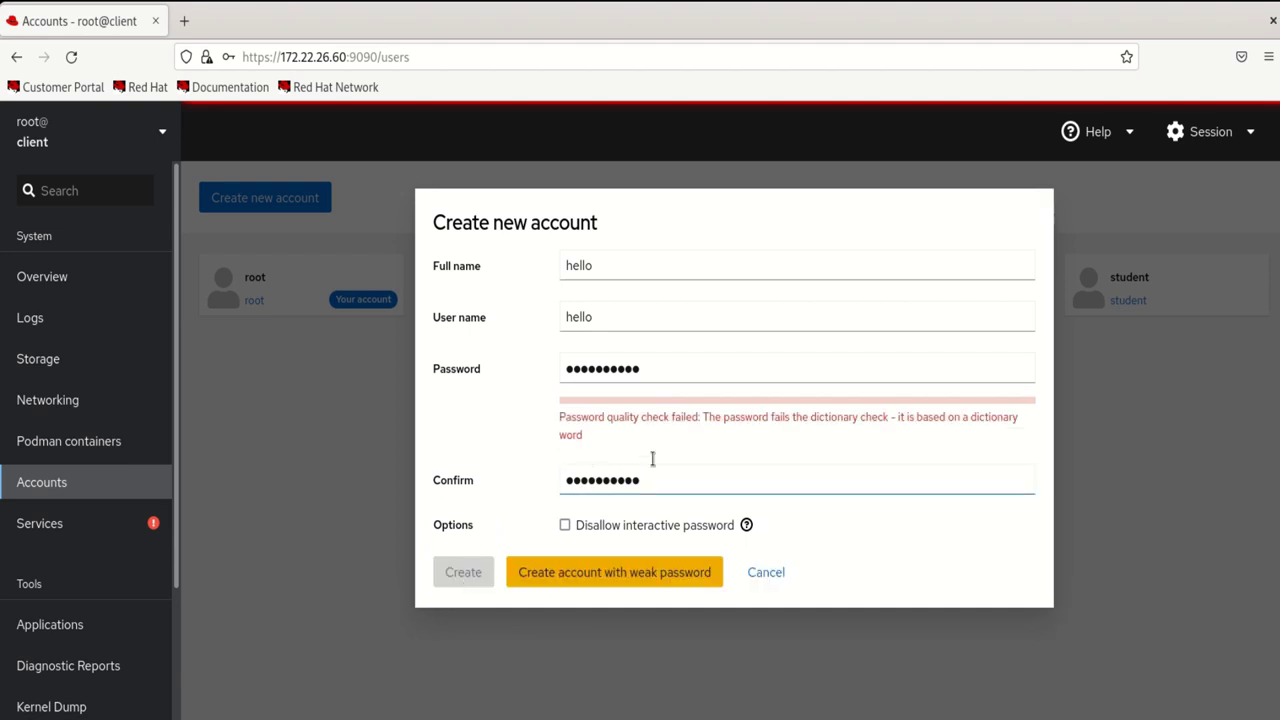
Change to a stronger password, confirm it, and create the hello account
left_click(660, 363)
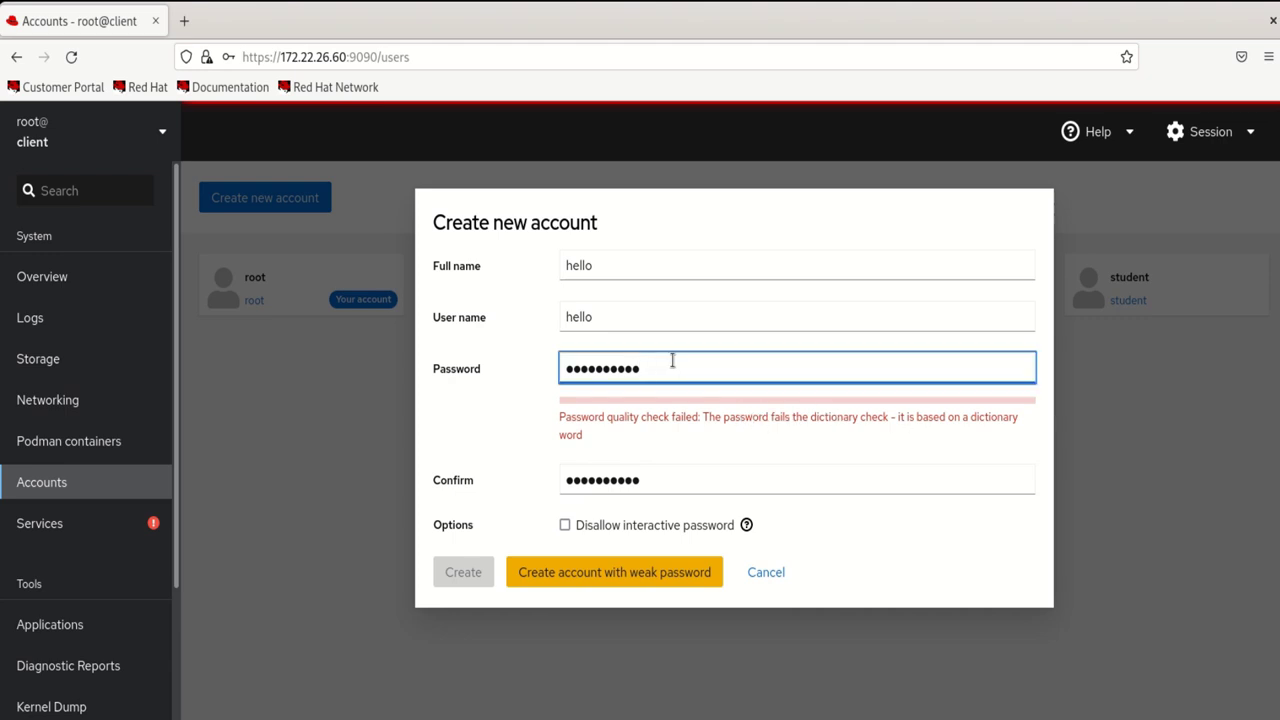
key("BackSpace")
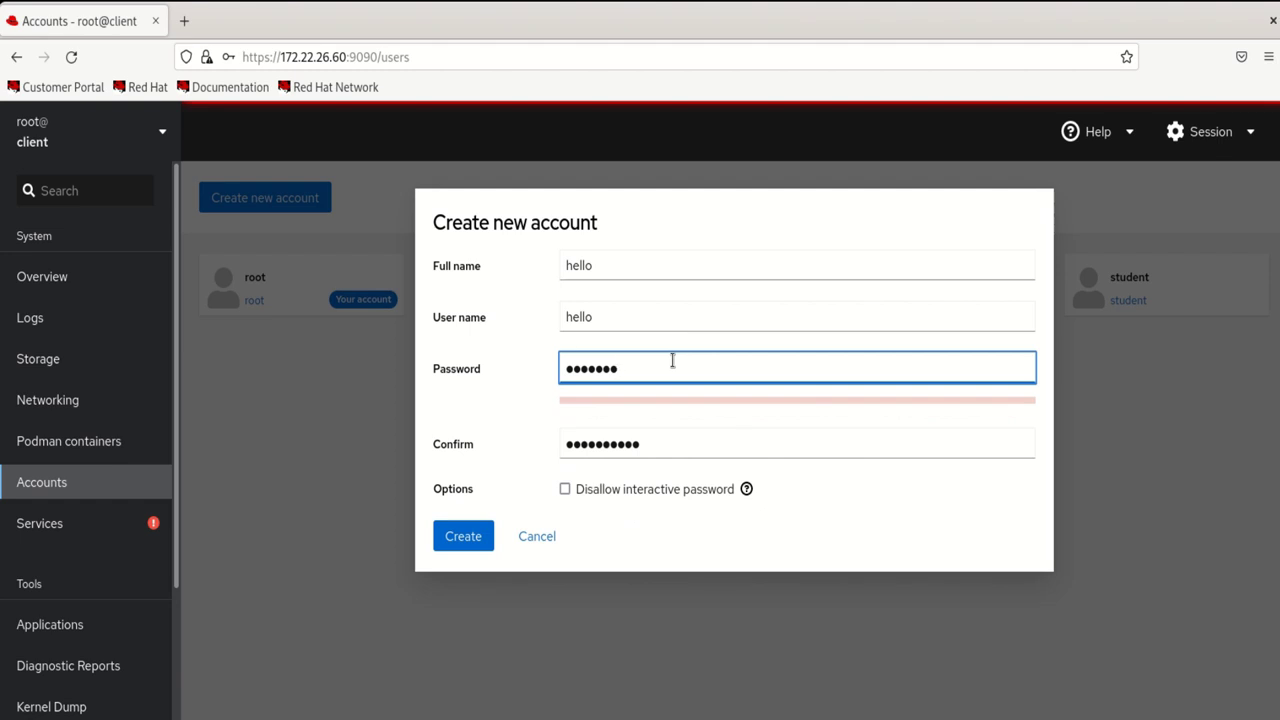
type("●●●●")
left_click(670, 445)
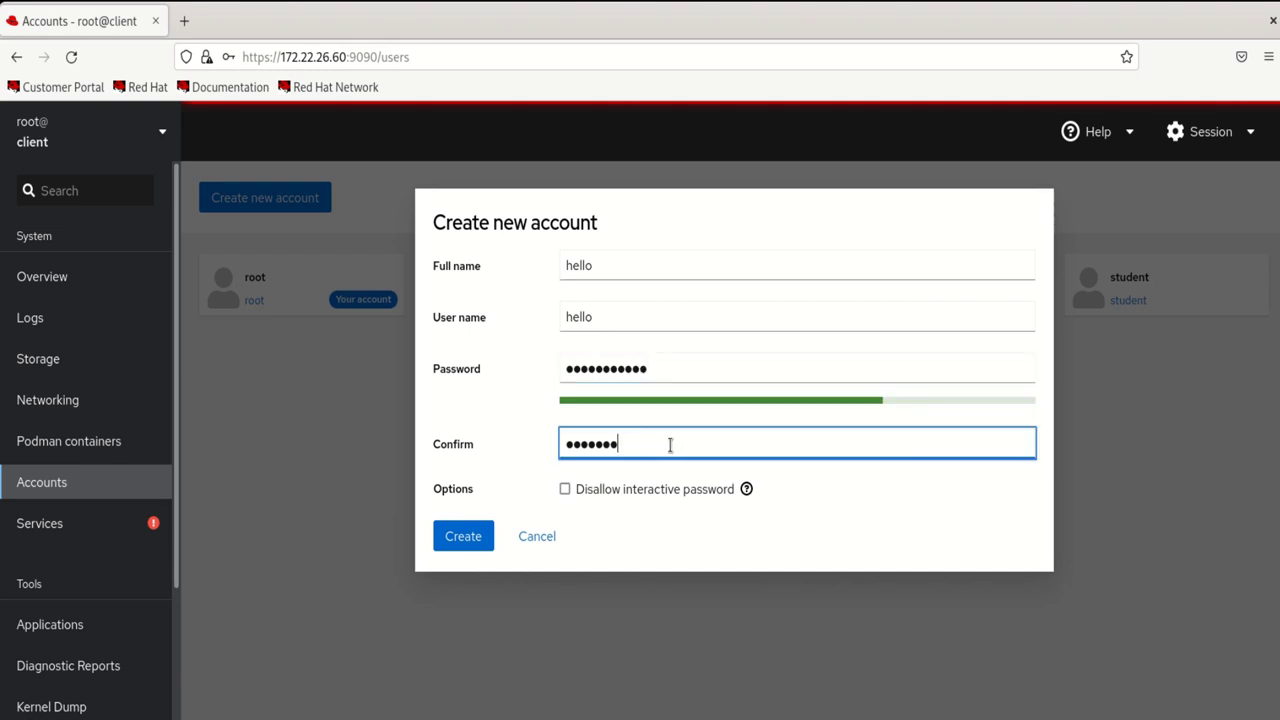
type("●●●●●●●●●●●")
left_click(467, 540)
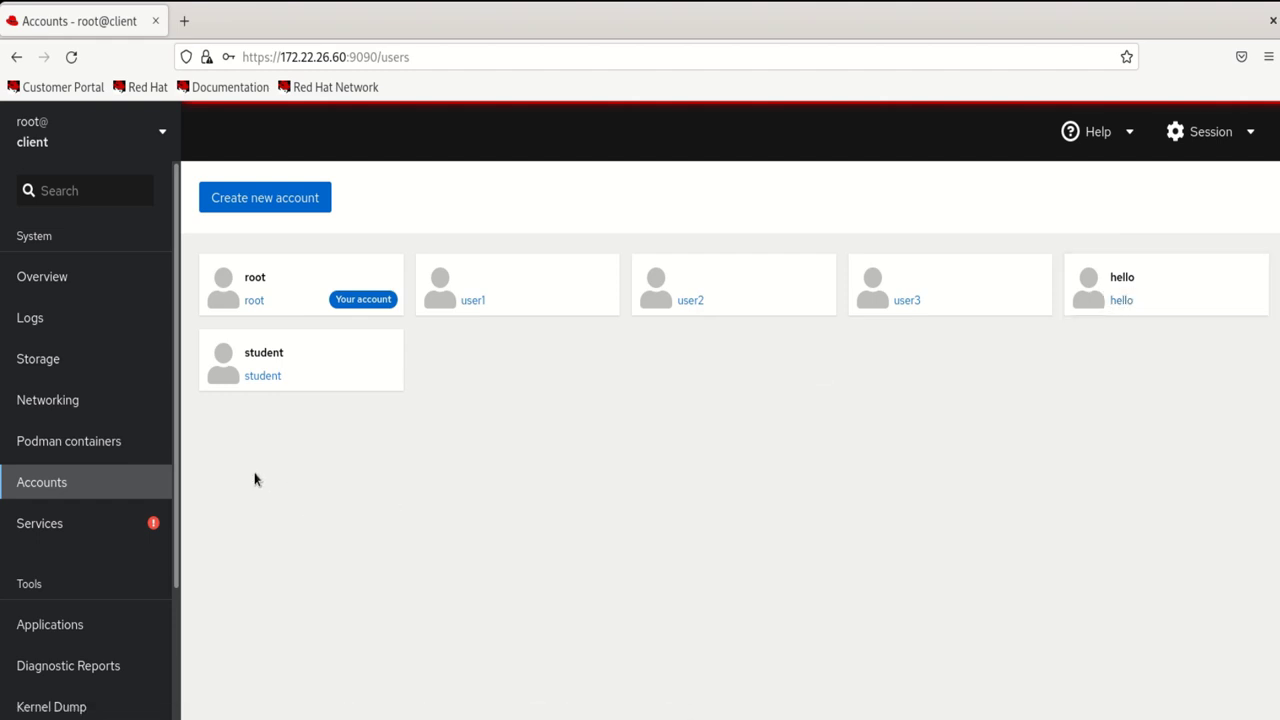
Go to Cockpit's Services page, listing system units such as dnf-makecache and accounts-daemon
left_click(57, 531)
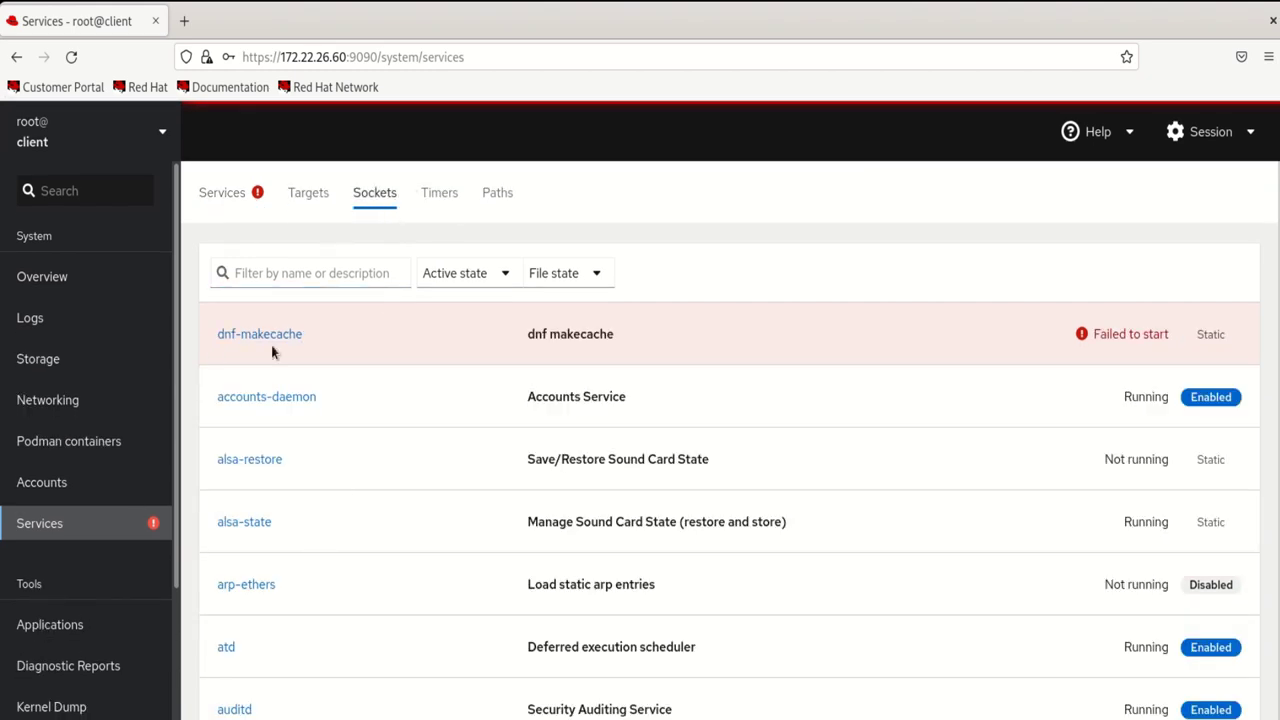
Show the Timers list with dnf-makecache.timer and fstrim.timer, then reveal the sidebar's Tools section
left_click(442, 192)
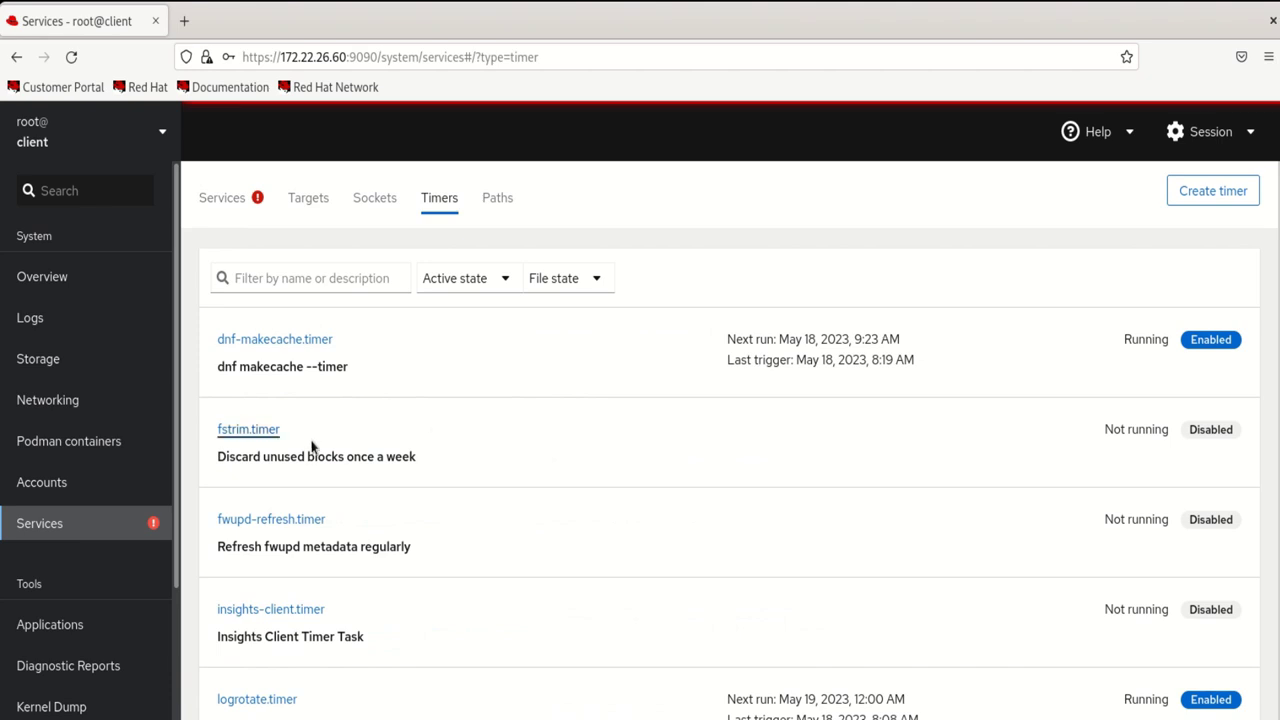
left_click(495, 199)
scroll(80, 625, "down", 2)
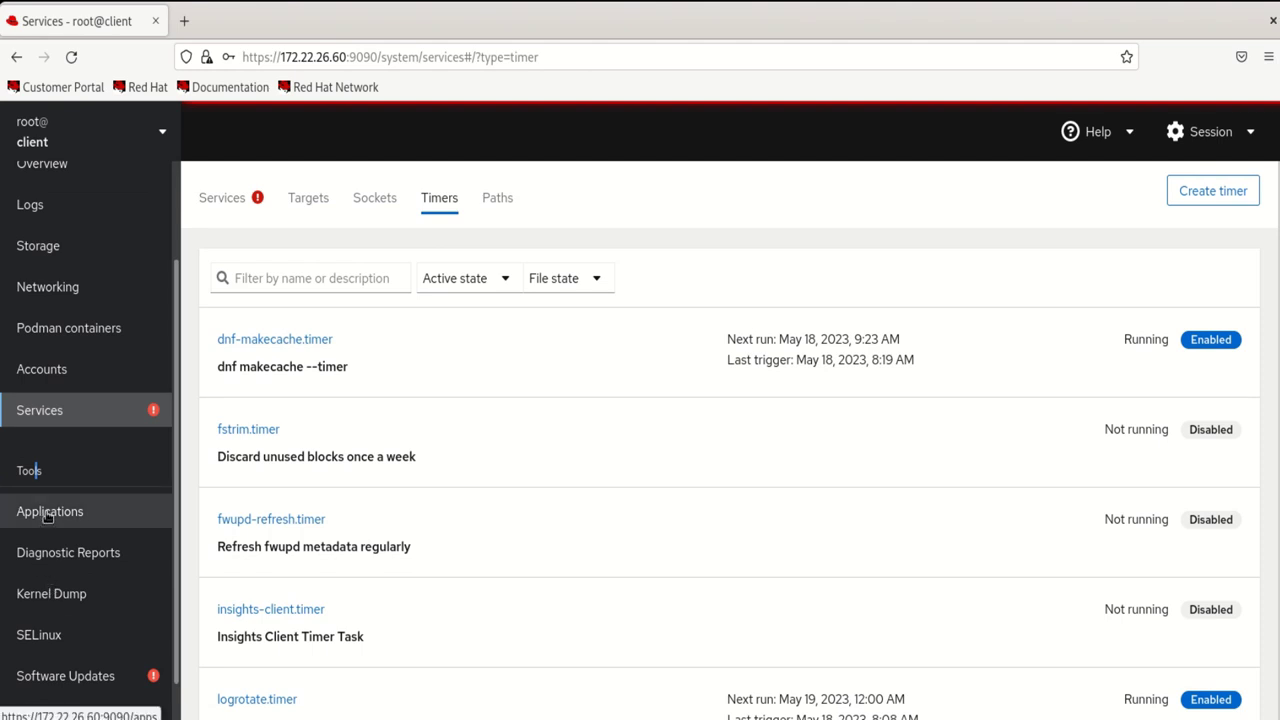
Open Applications under Tools, listing Podman, Storage, Image Builder and Machines
left_click(47, 513)
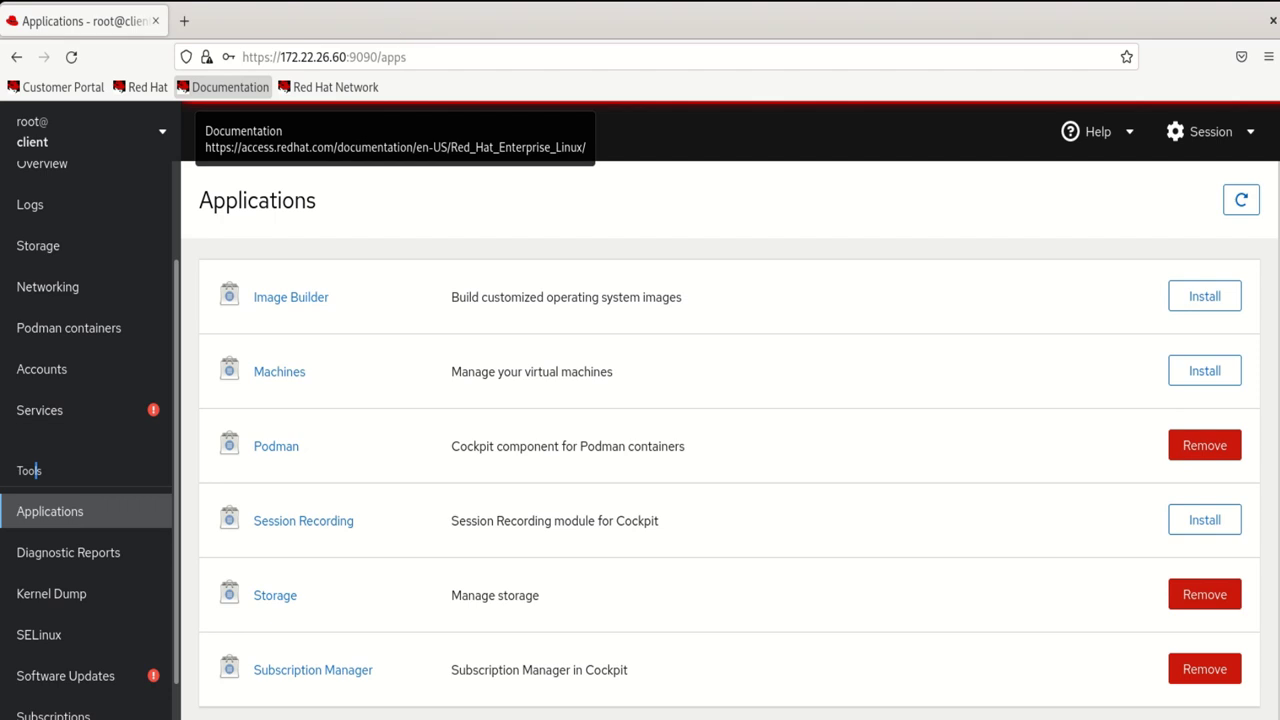
Go to the Diagnostic Reports page under Tools
left_click(51, 562)
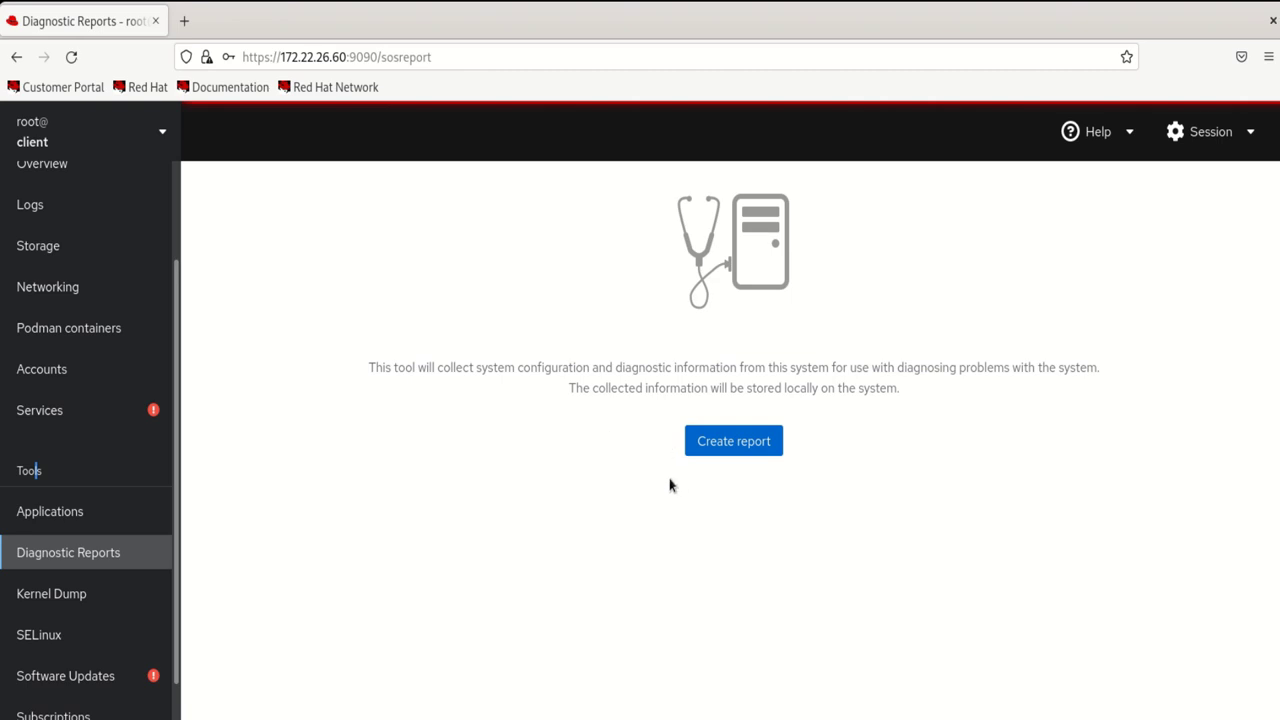
Start generating a new diagnostic report
left_click(717, 456)
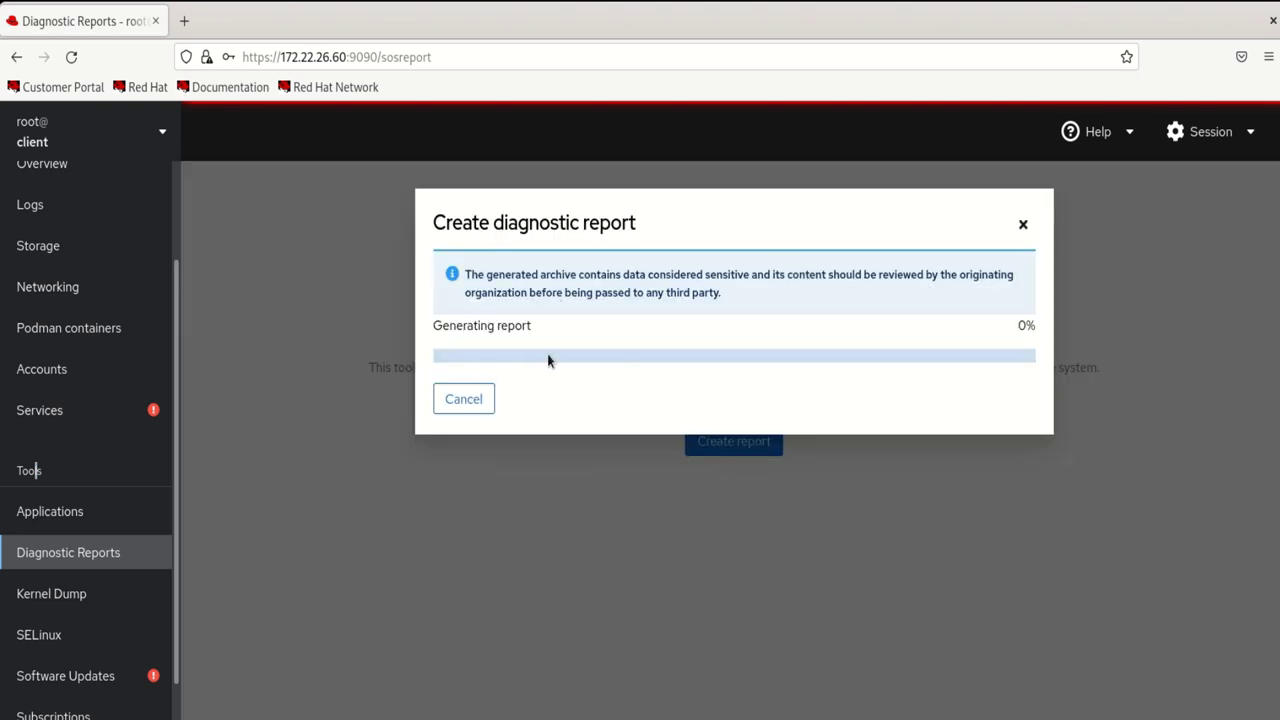
Go to the Kernel Dump settings page
left_click(77, 603)
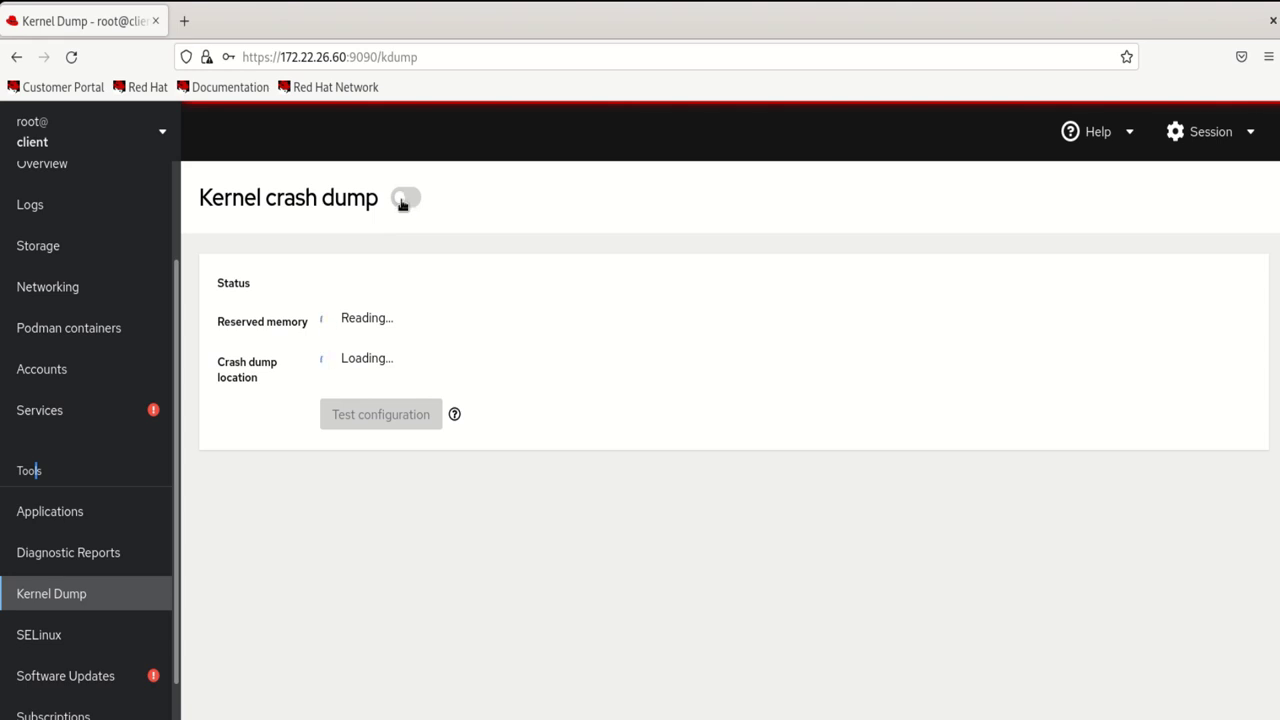
Try switching kernel crash dumps on, then go to the SELinux page
left_click(398, 203)
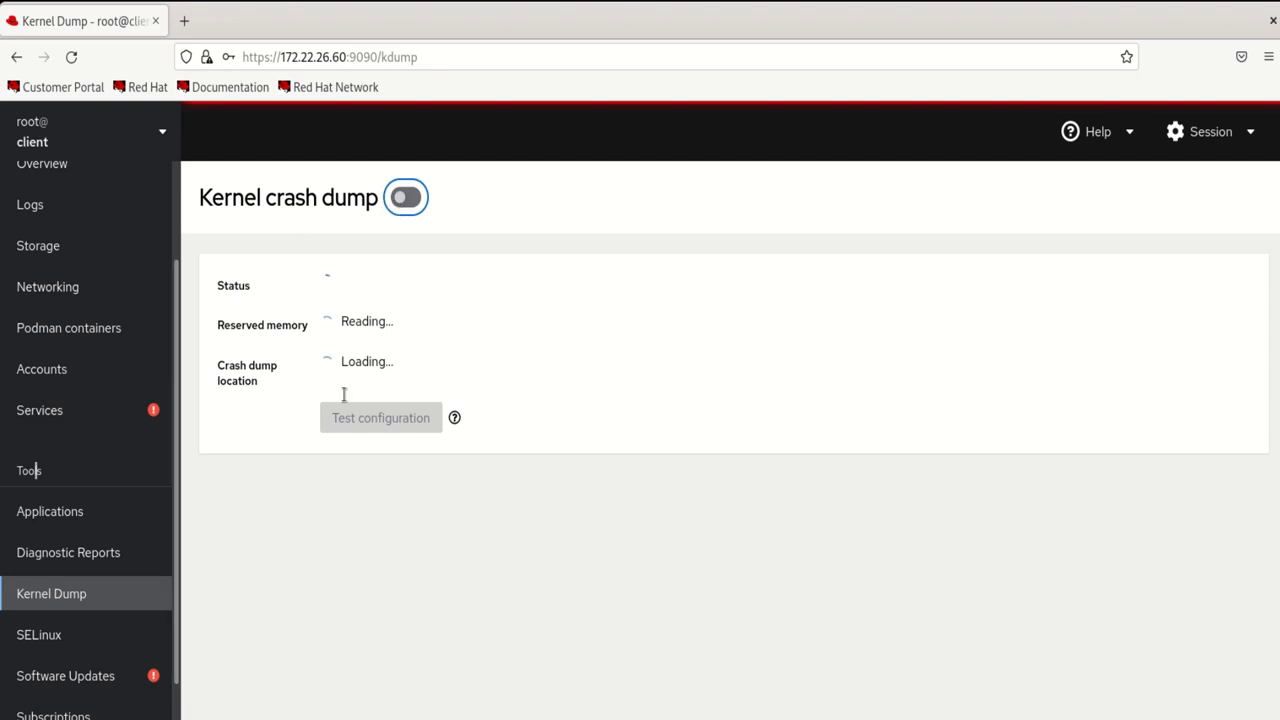
left_click(55, 638)
left_click(55, 638)
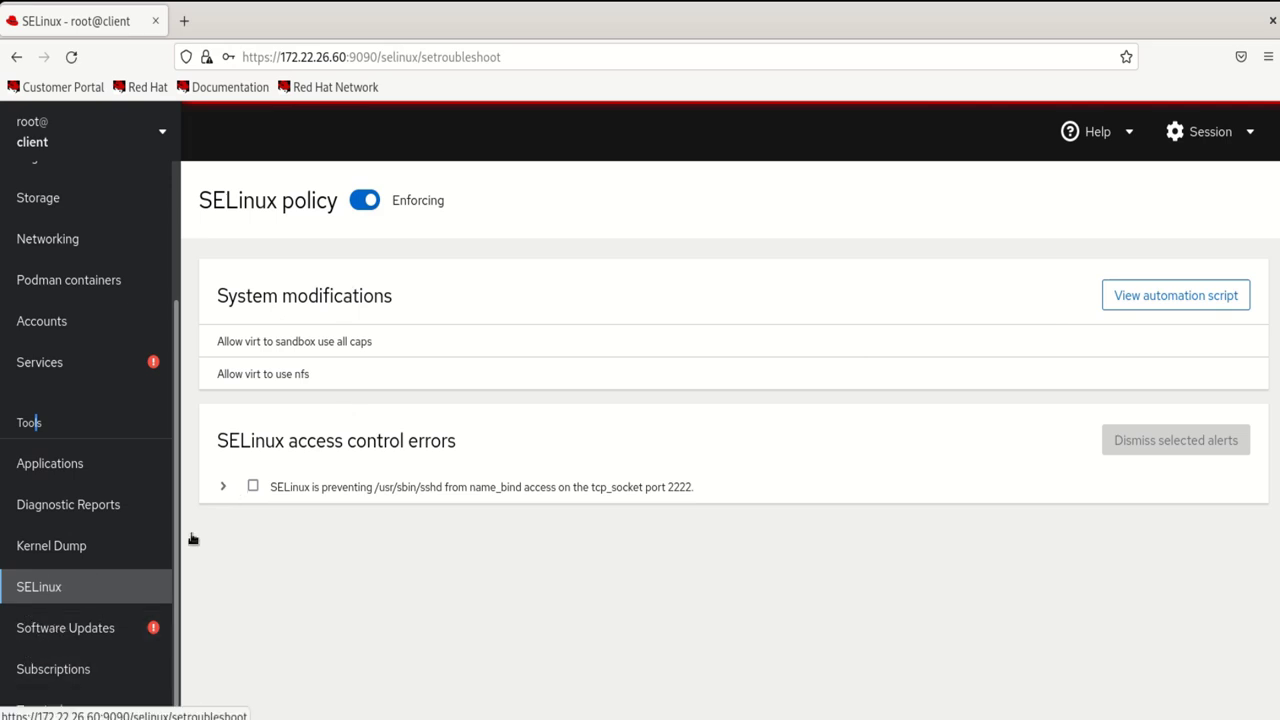
Check the system's status on the Software Updates page
left_click(47, 640)
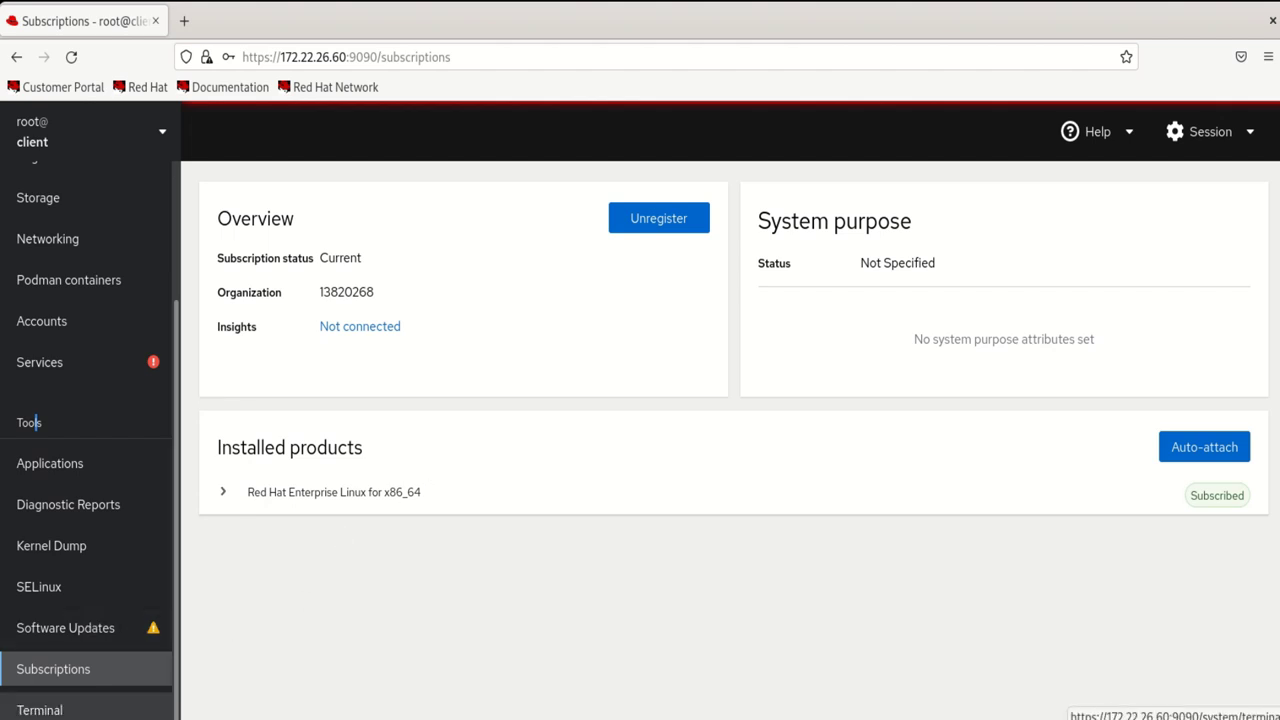
Go to the Terminal page with a root shell prompt on host client
left_click(42, 710)
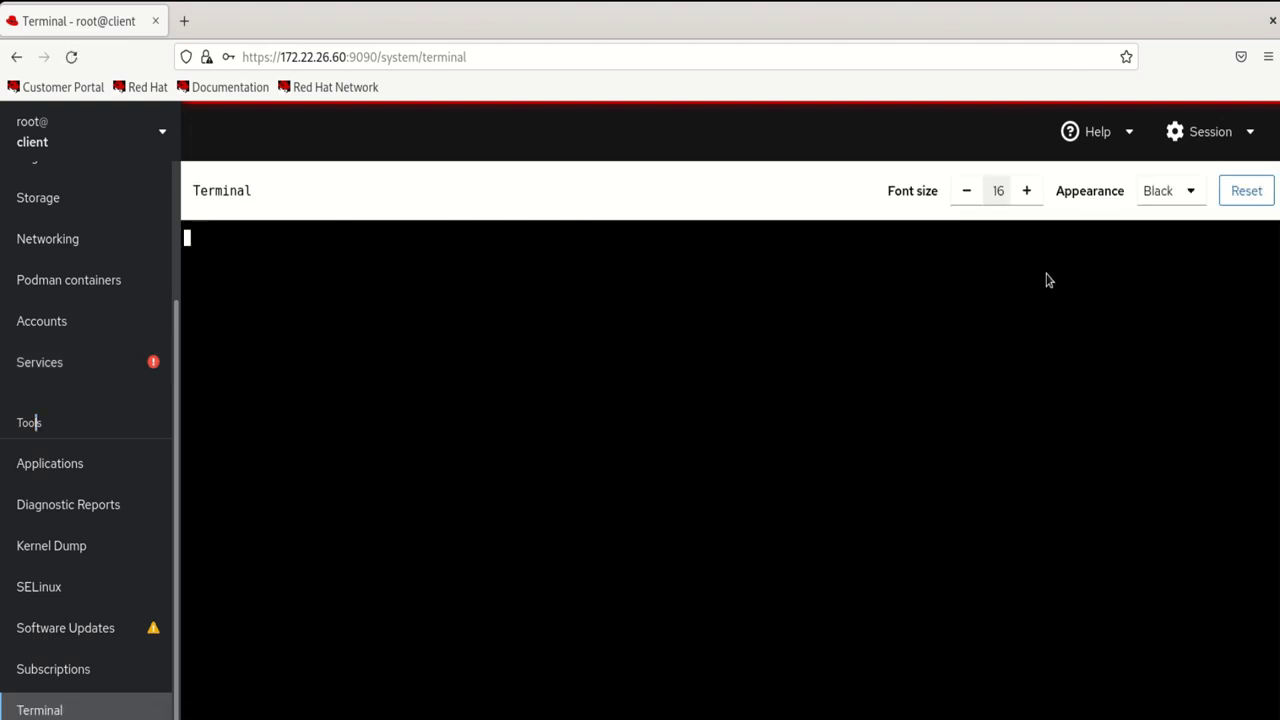
Raise the web terminal's font size from 16 to 28
left_click(1028, 191)
left_click(1028, 191)
left_click(1028, 192)
left_click(1028, 192)
left_click(1028, 192)
left_click(1028, 192)
left_click(1028, 192)
left_click(1028, 192)
left_click(1028, 192)
left_click(1028, 192)
left_click(1028, 192)
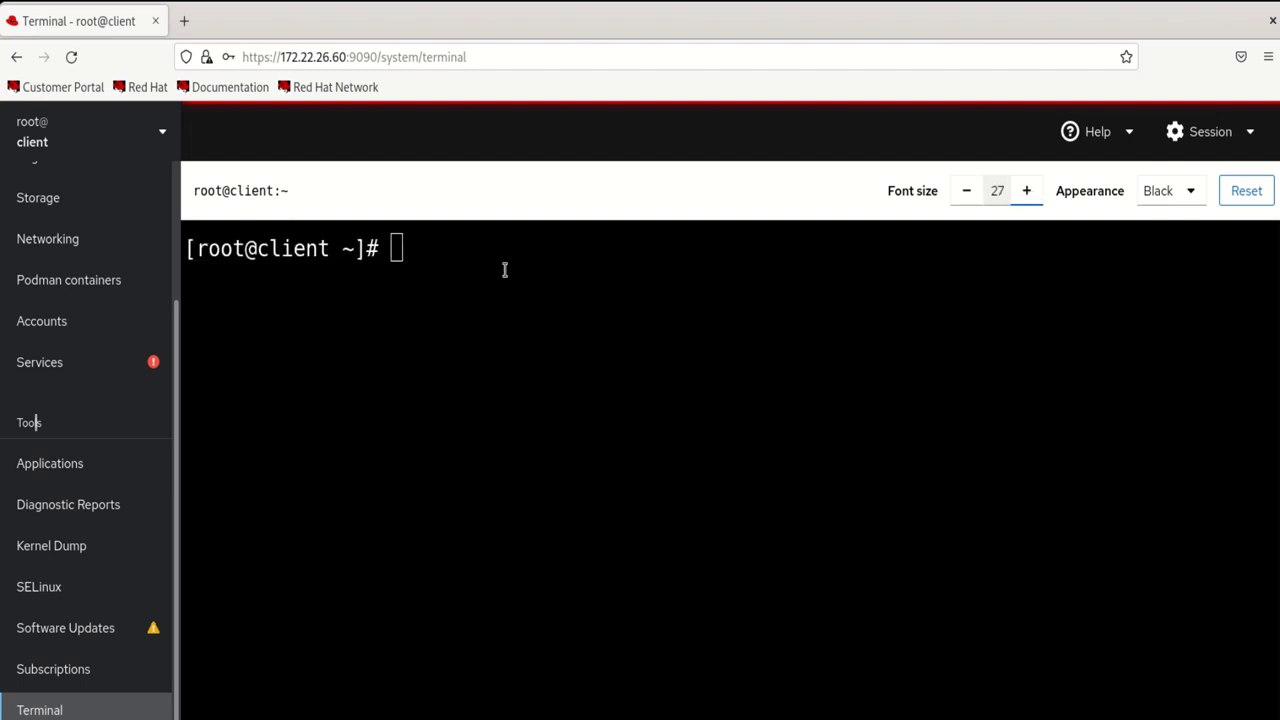
Highlight the host name 'client' in the prompt, switching to another window and back
left_click_drag(316, 245, 245, 245)
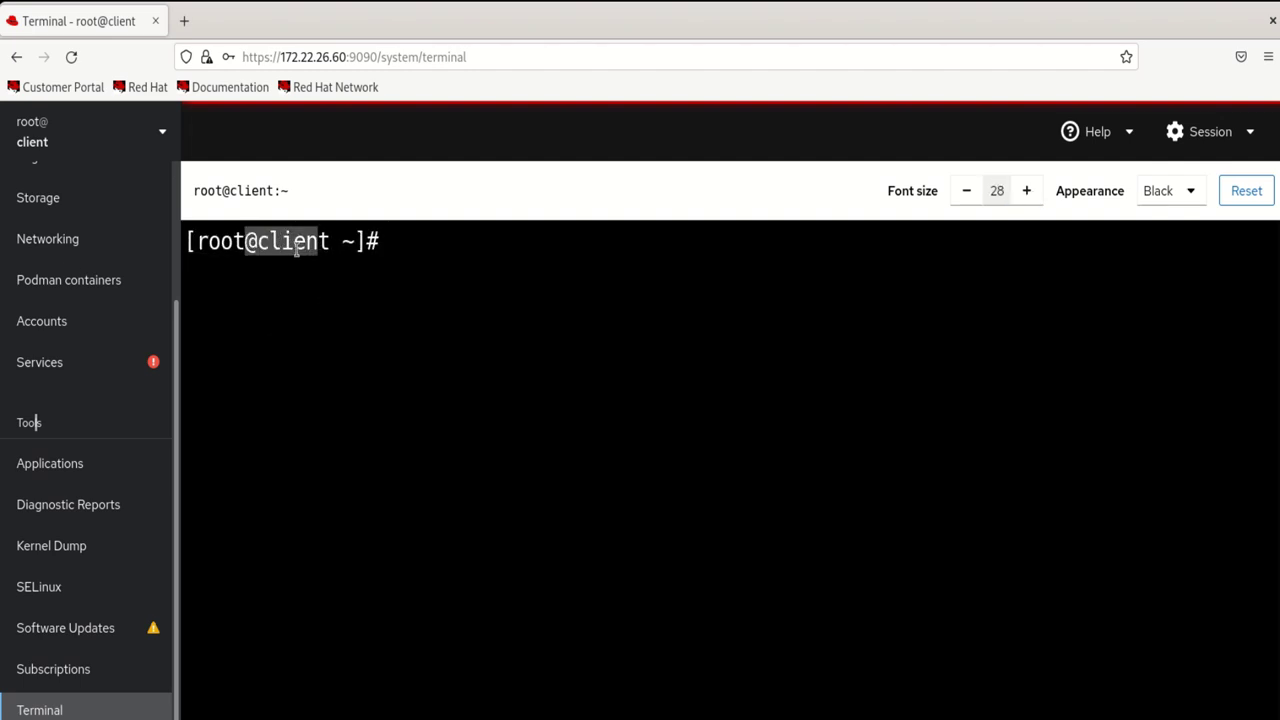
left_click(479, 401)
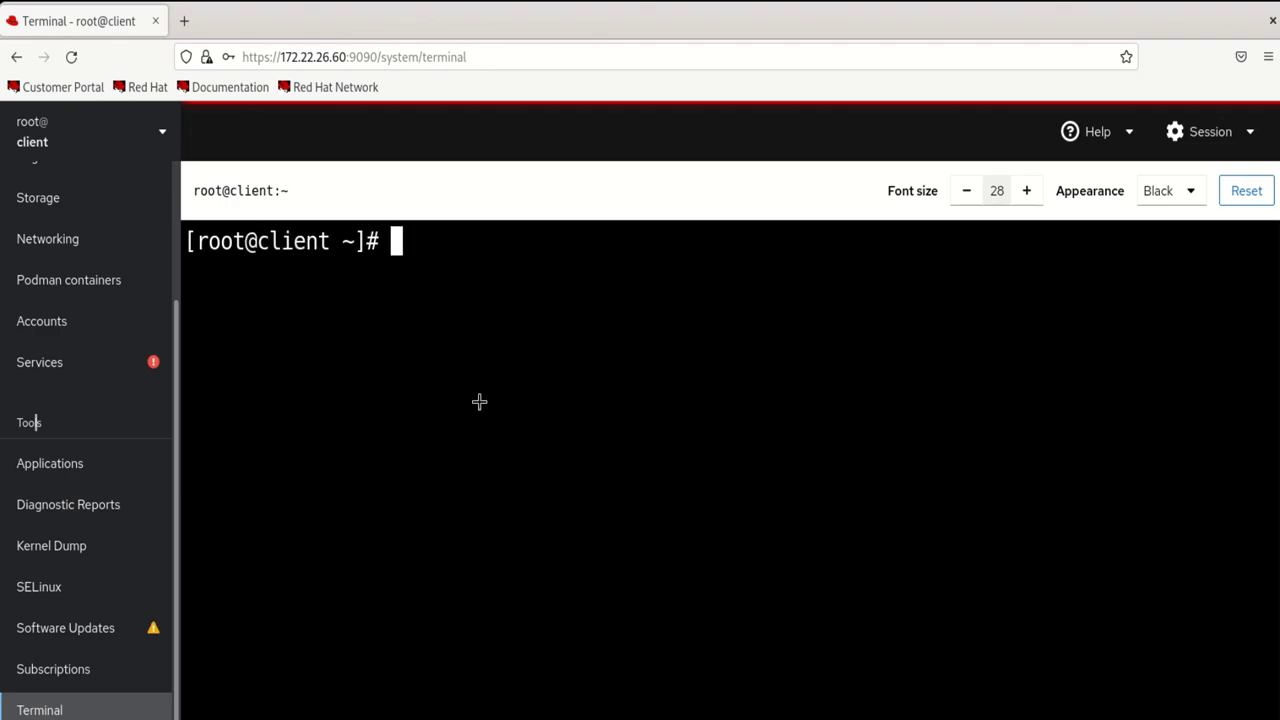
key("alt+Tab")
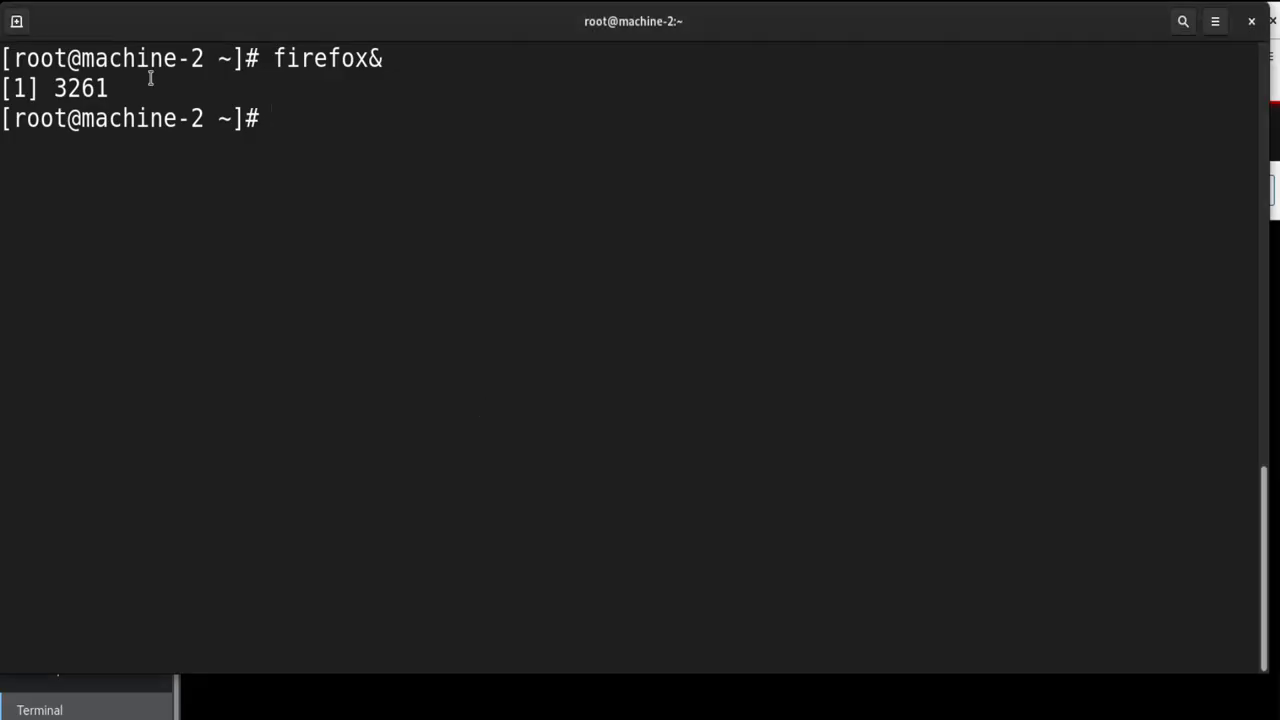
key("alt+Tab")
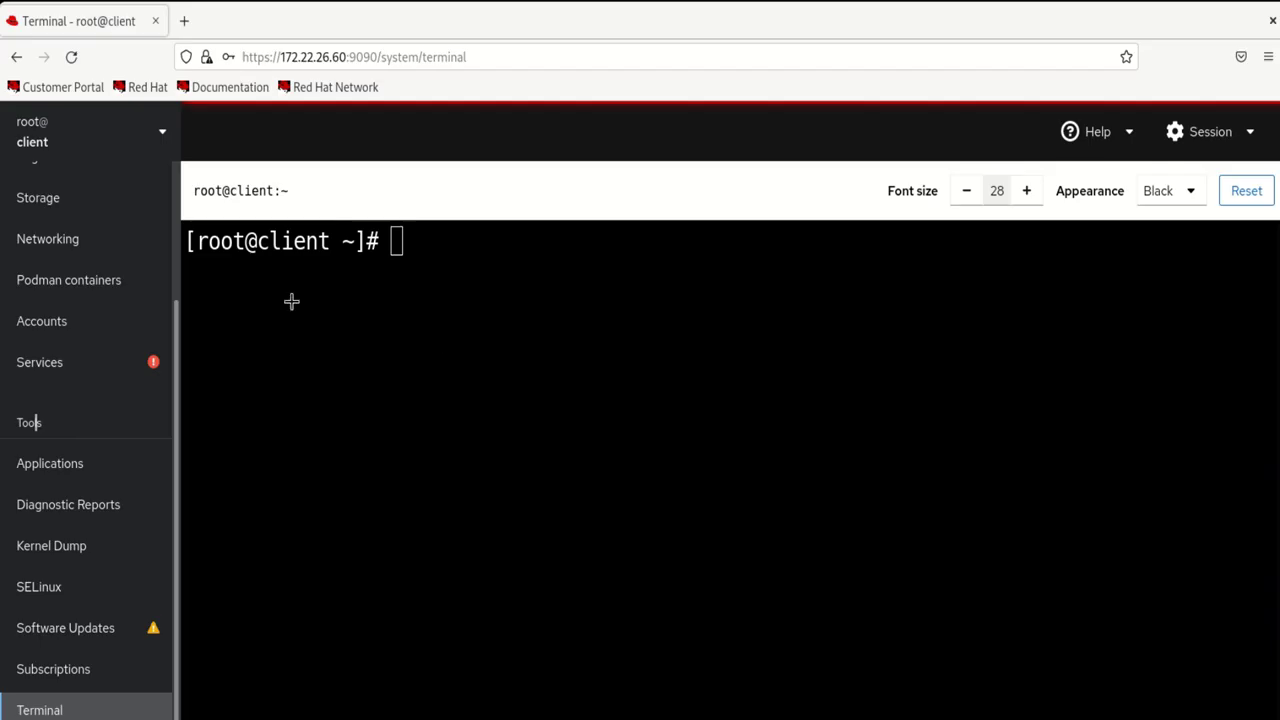
left_click_drag(326, 246, 258, 250)
Run ls and pwd in the terminal, showing /root, and select the output
left_click(574, 274)
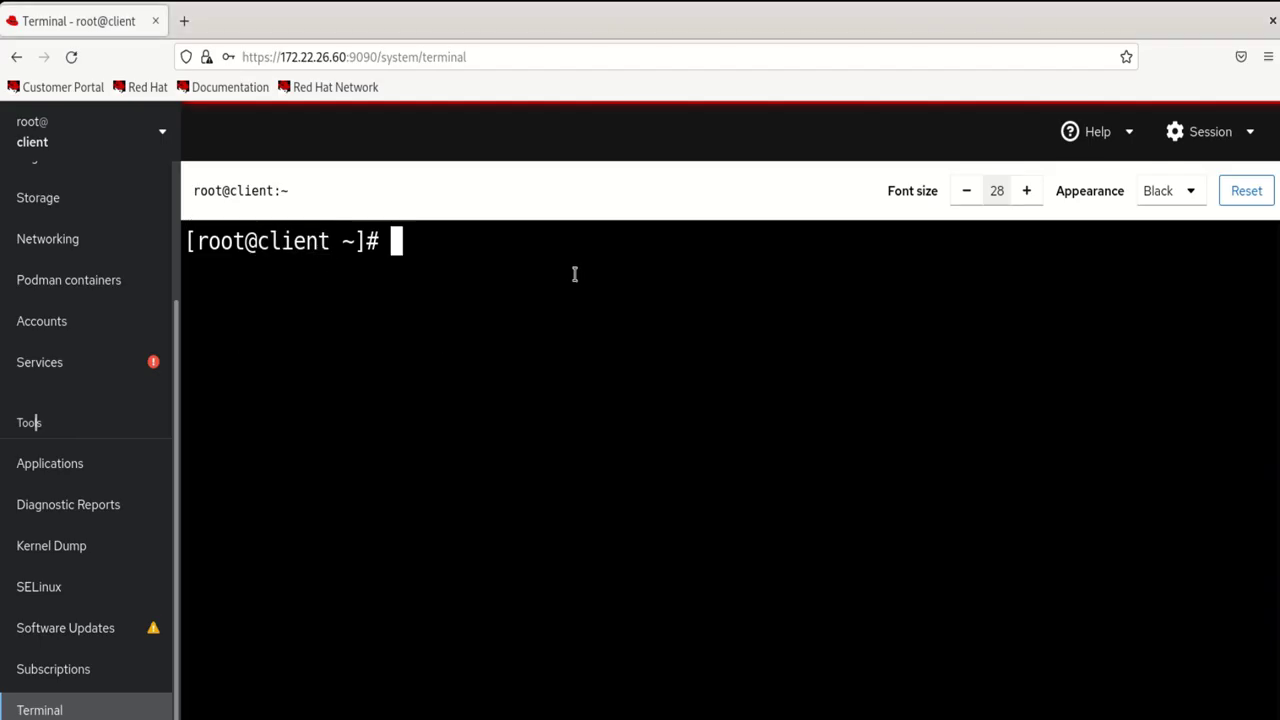
type("ls")
key("Return")
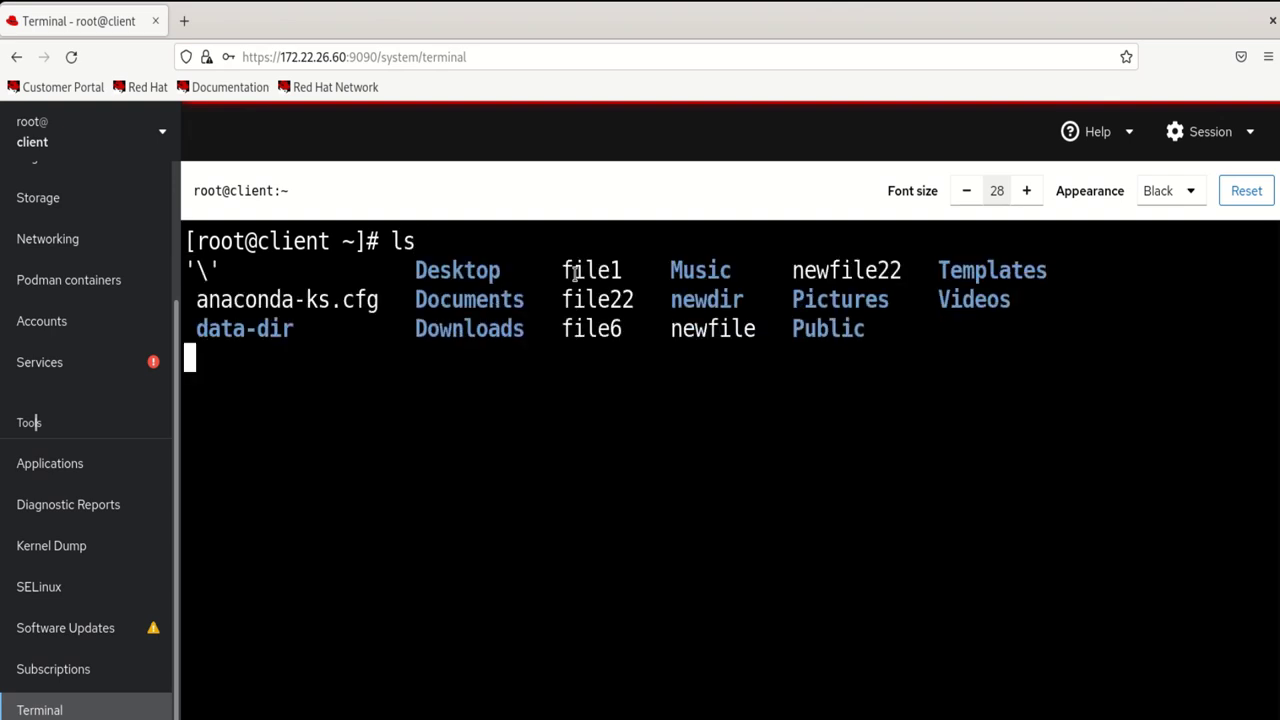
type("pwd")
key("Return")
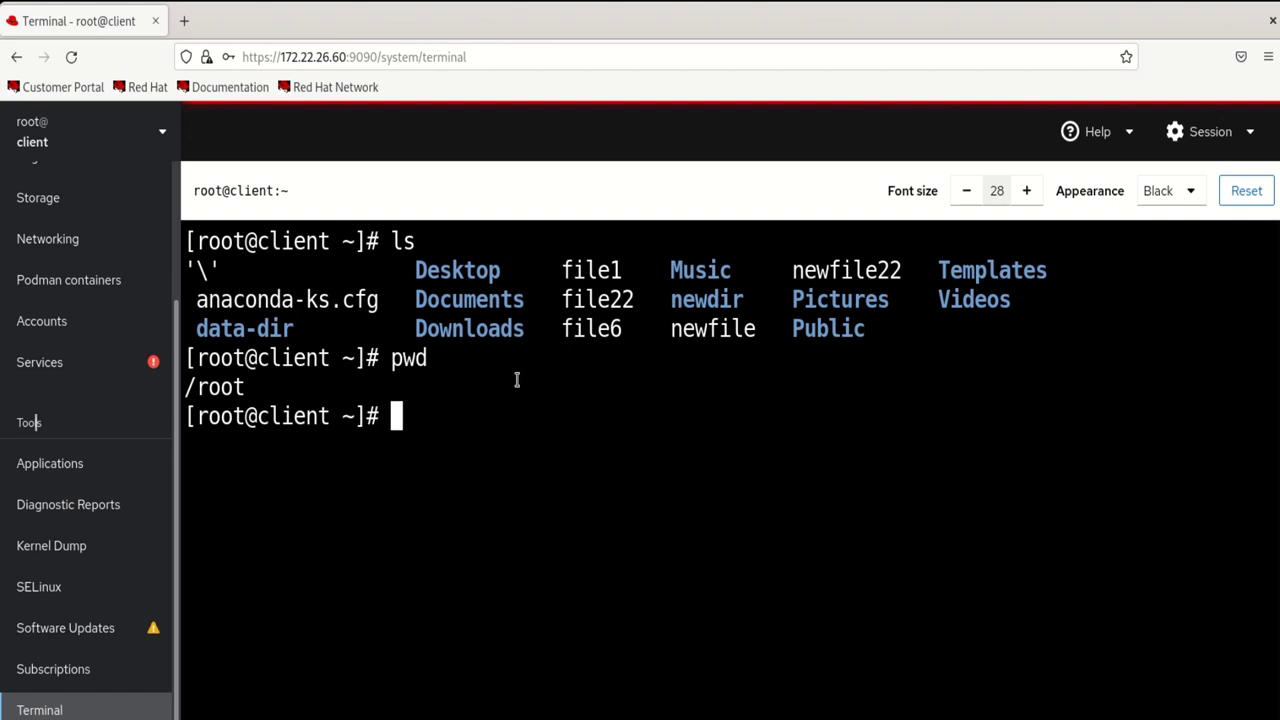
left_click_drag(449, 434, 262, 265)
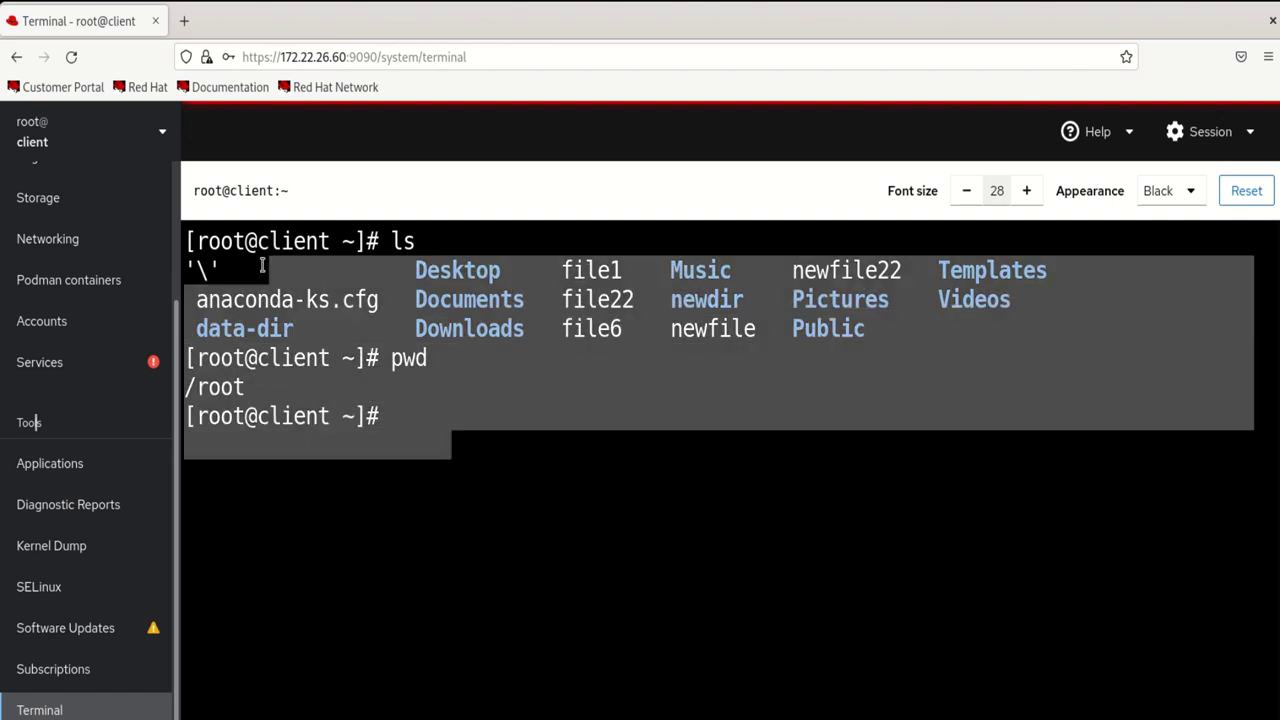